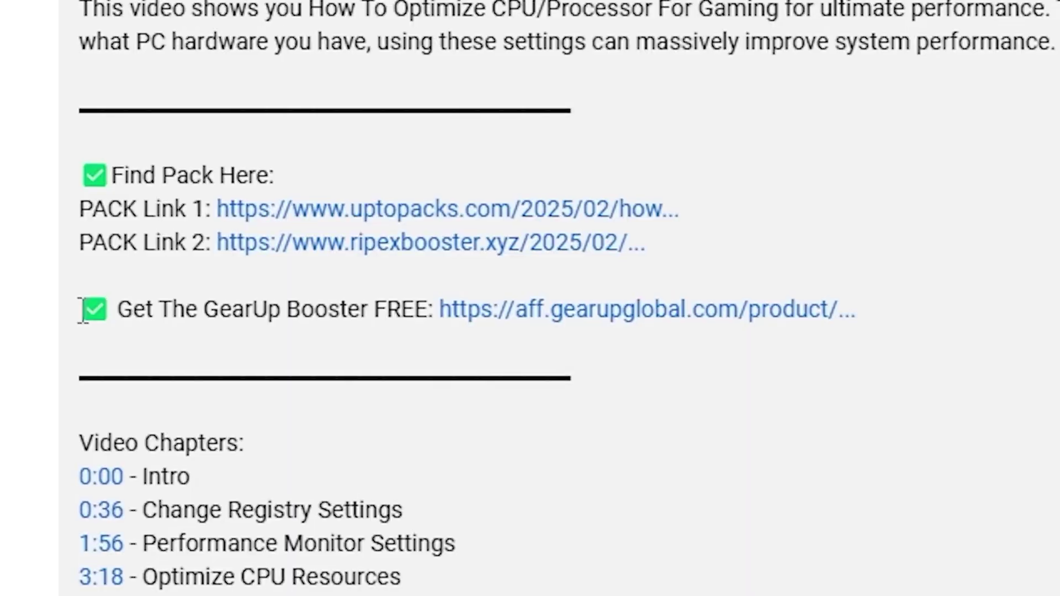
# Highlight the GearUp Booster link text, then search 'co' to open Core isolation settings.
pyautogui.moveTo(89, 311); pyautogui.dragTo(839, 320)
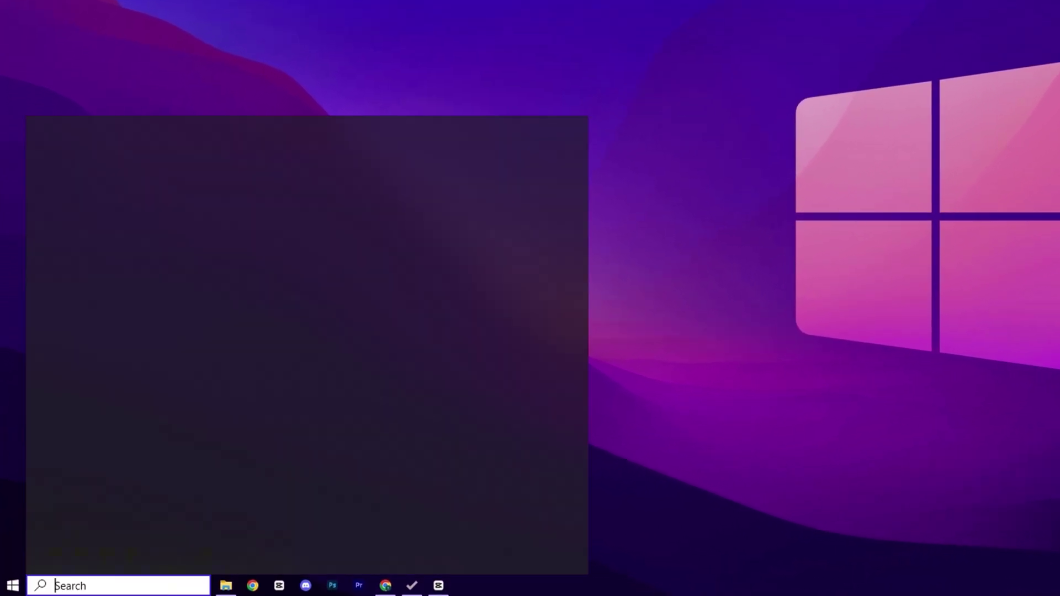
pyautogui.write('core')
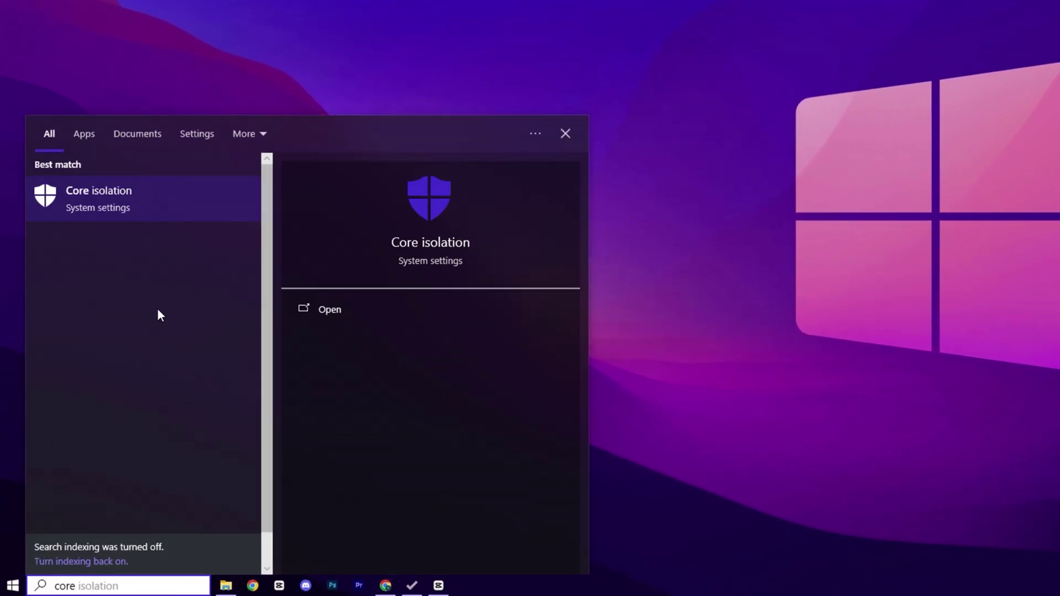
pyautogui.click(139, 211)
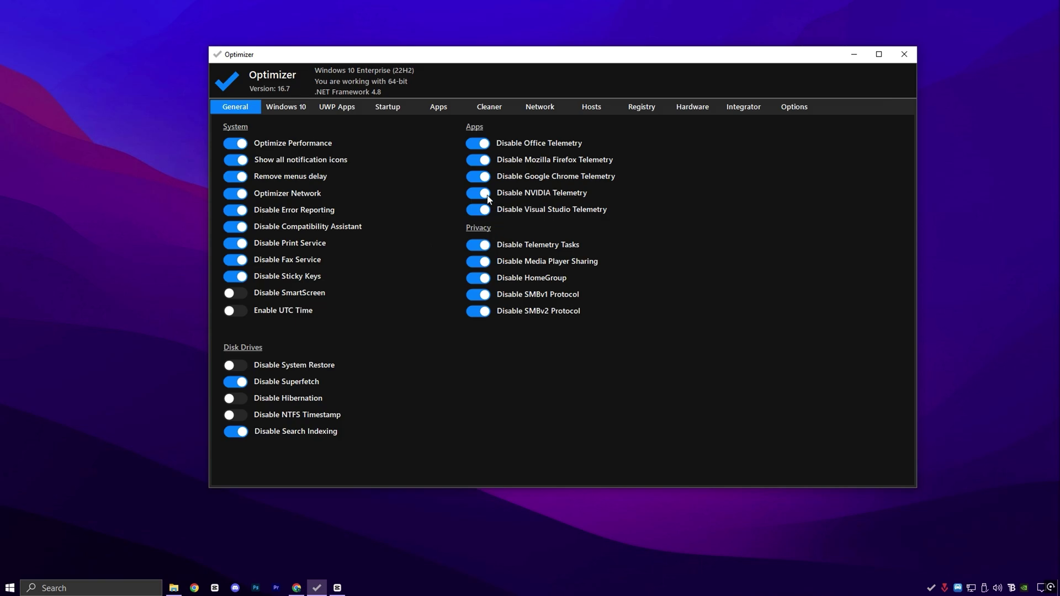
pyautogui.click(406, 111)
pyautogui.click(441, 108)
pyautogui.click(478, 110)
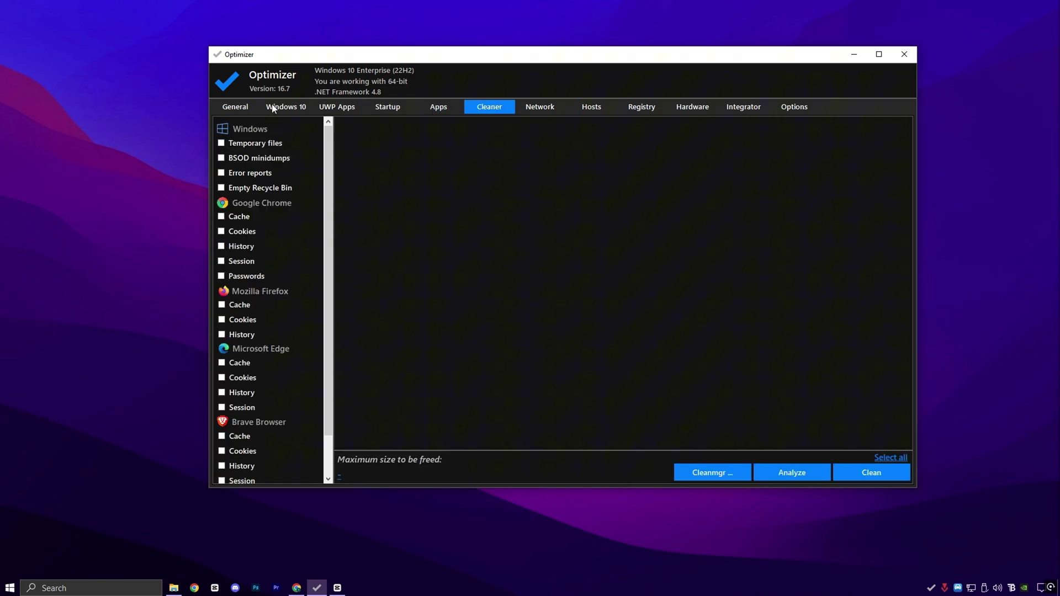
pyautogui.click(233, 108)
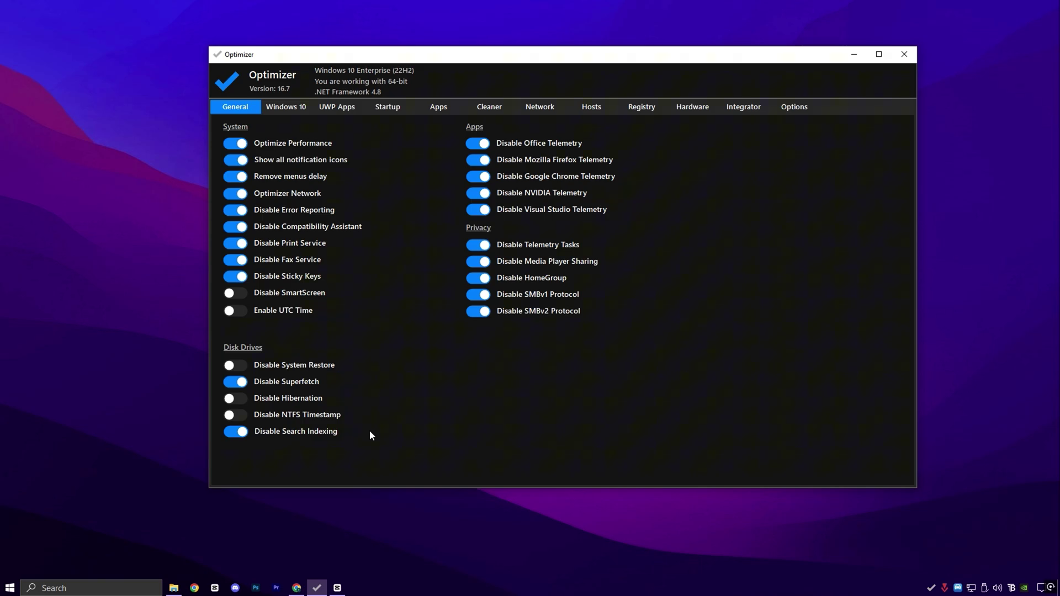
# Bring the UPTOPACKS website in Chrome to the front and scroll its homepage.
pyautogui.click(299, 589)
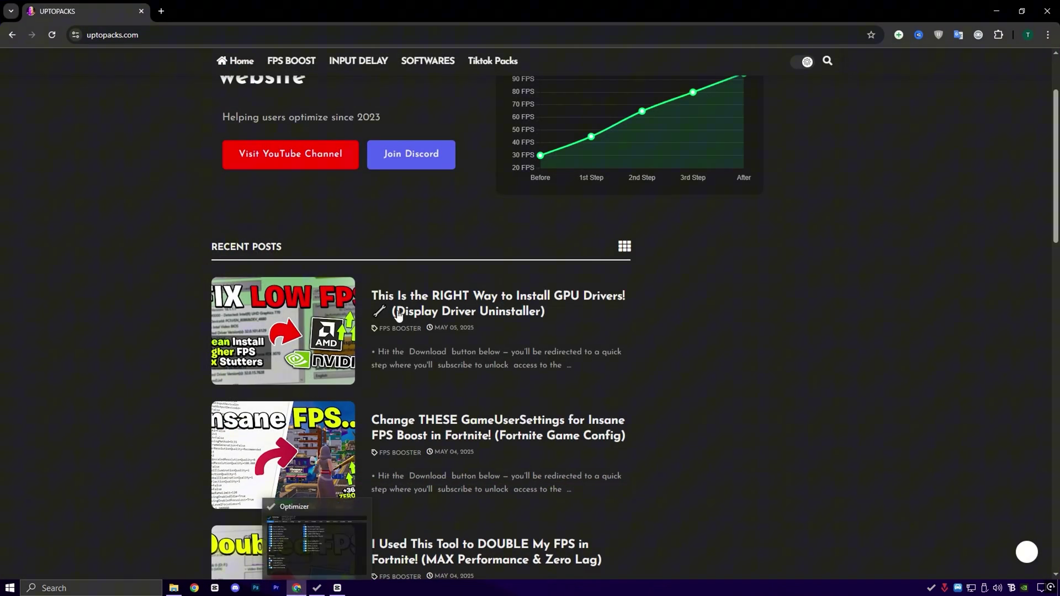
pyautogui.scroll(3, 452, 314)
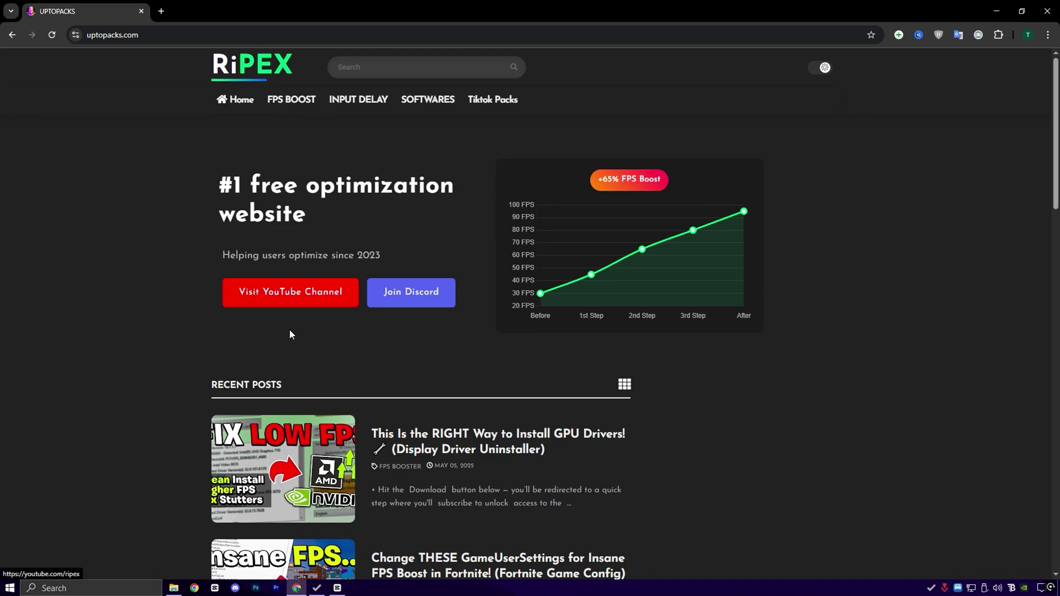
pyautogui.scroll(-2, 411, 442)
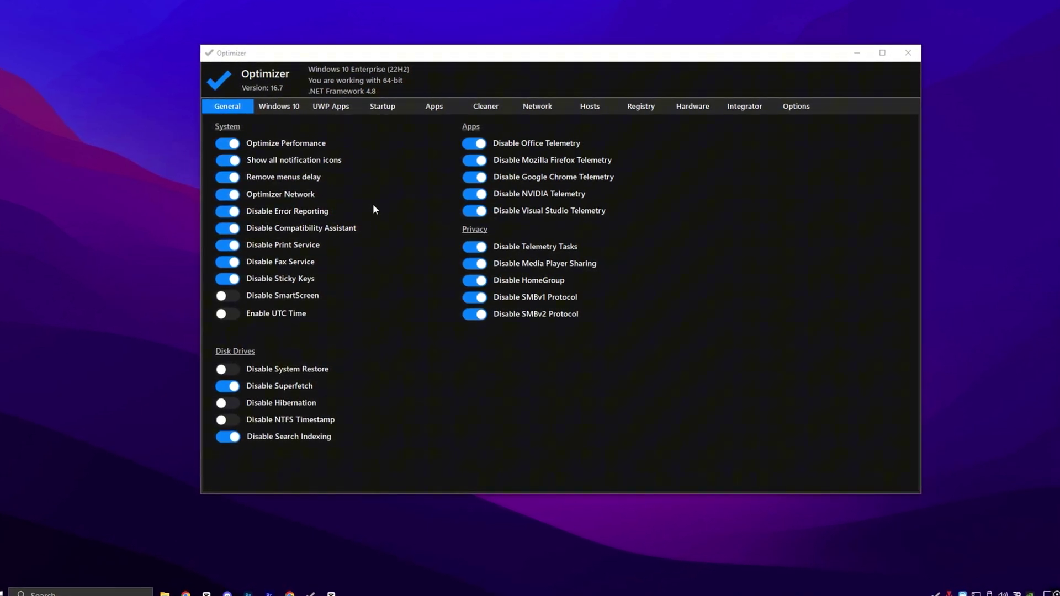
# Read and close the Optimize Performance description, then toggle a General setting.
pyautogui.click(281, 145)
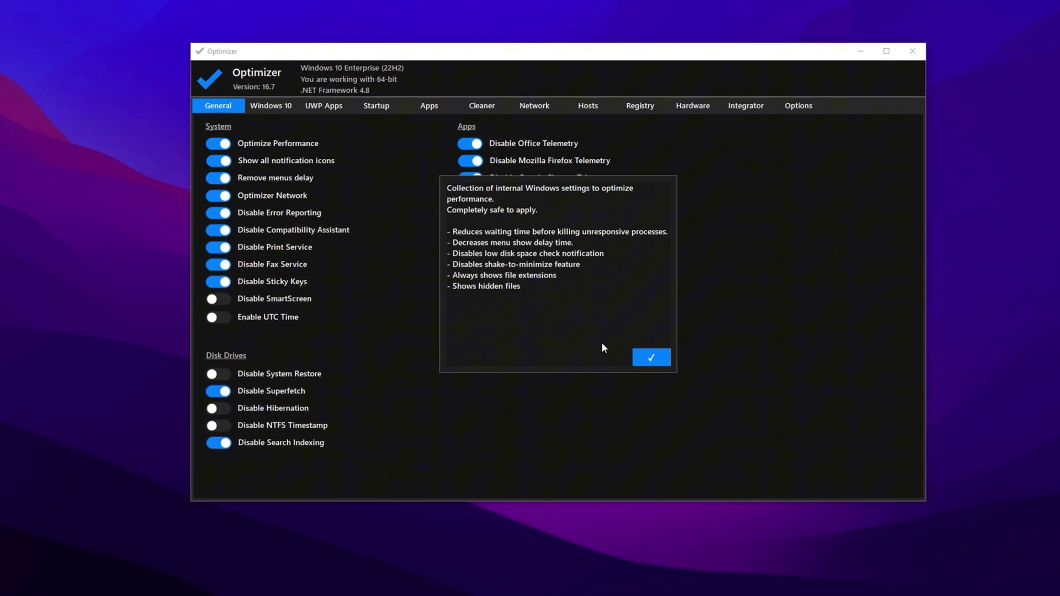
pyautogui.click(649, 358)
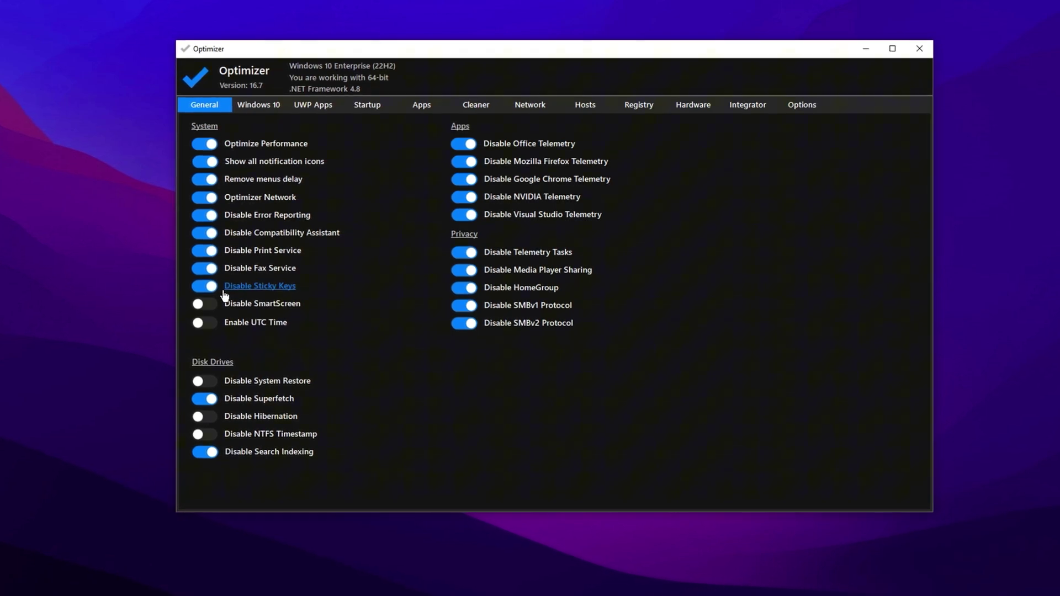
pyautogui.click(229, 160)
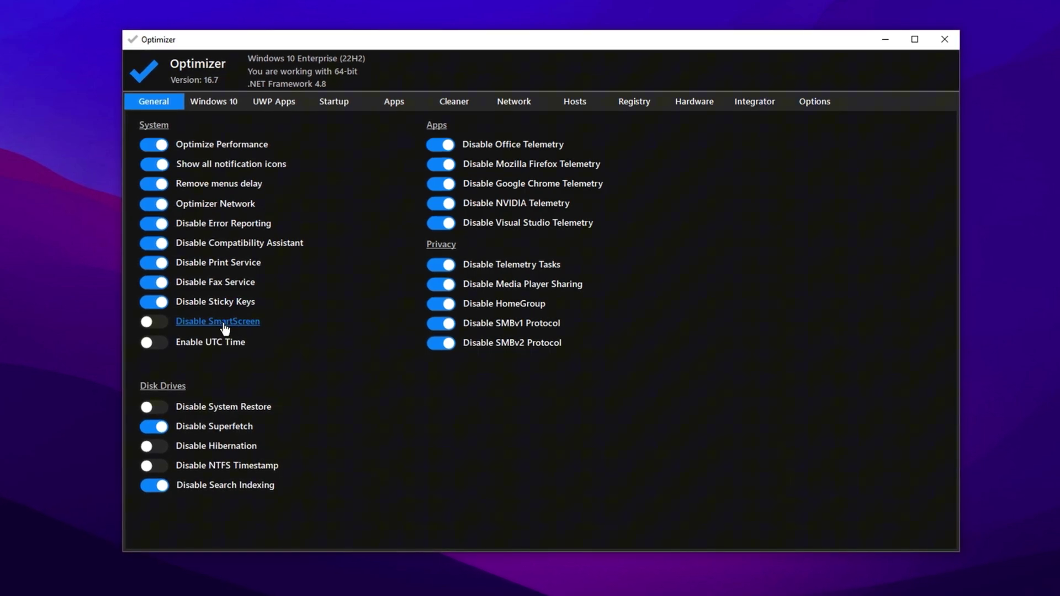
# Switch on Disable SmartScreen in Optimizer's General settings.
pyautogui.click(156, 323)
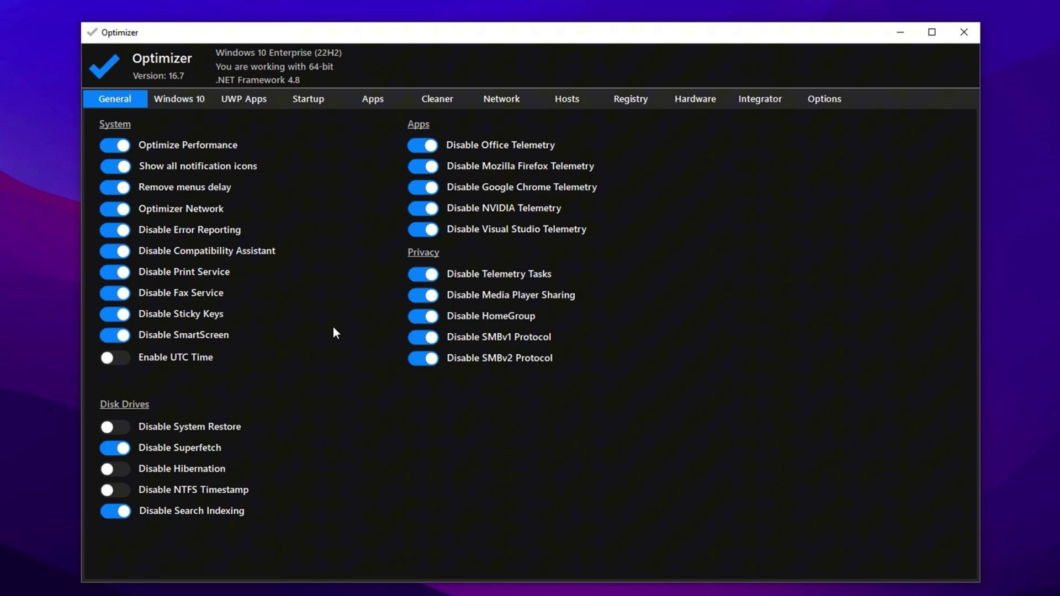
# On the Windows 10 page, enable Long Paths and review the Disable TPM Check description.
pyautogui.click(187, 102)
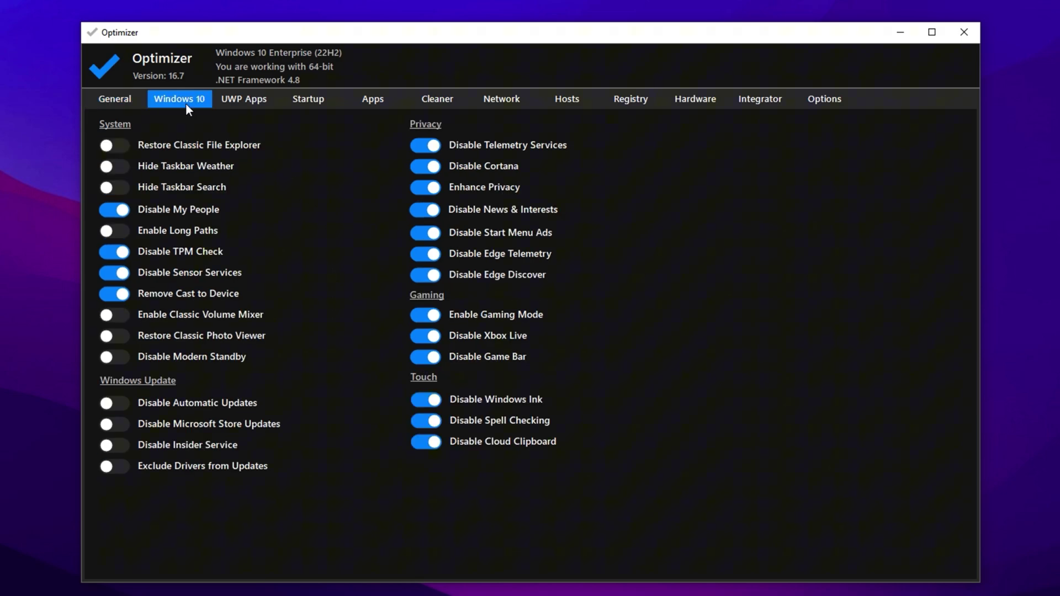
pyautogui.click(114, 231)
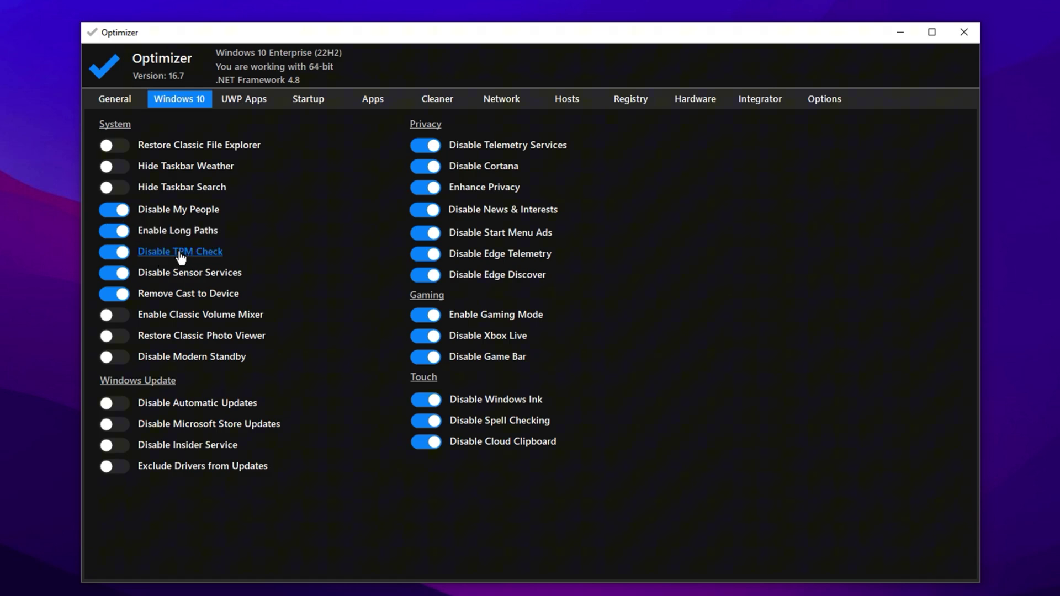
pyautogui.click(179, 252)
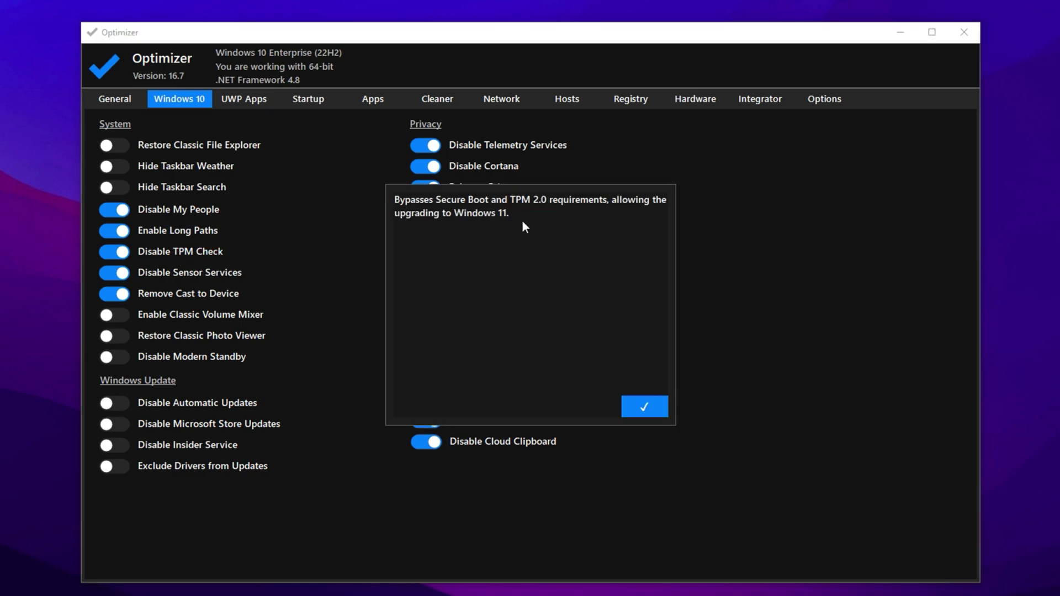
pyautogui.click(635, 405)
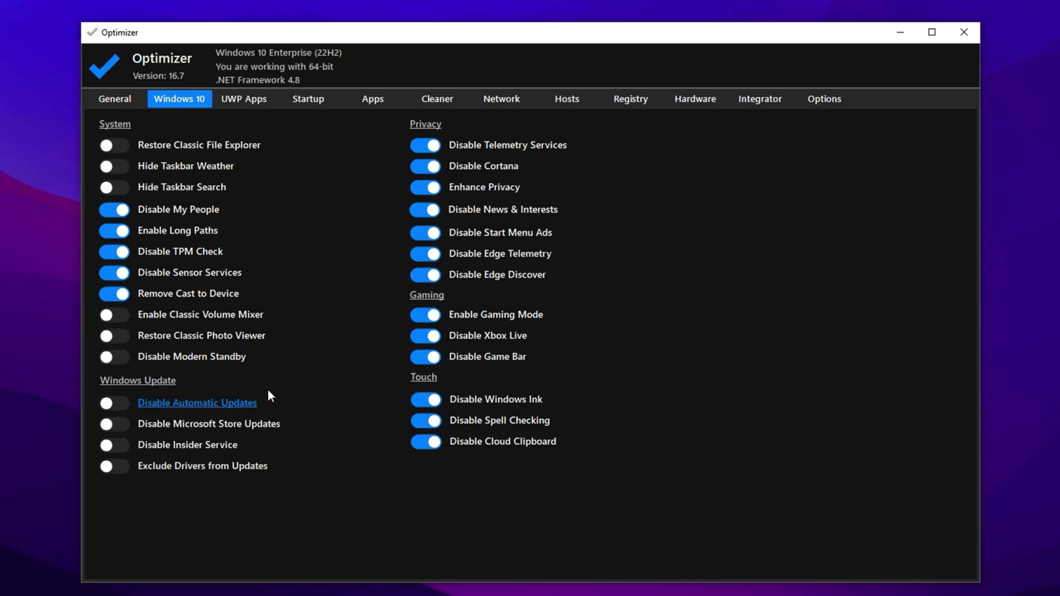
# Scroll through the removable UWP apps list, then move on to the Startup items list.
pyautogui.click(245, 97)
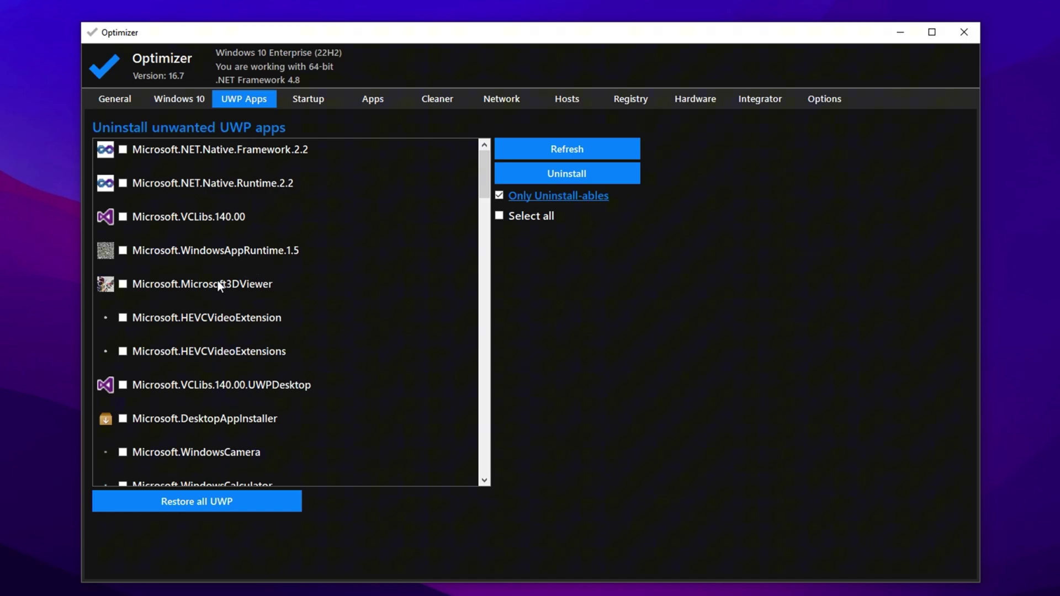
pyautogui.scroll(-12, 288, 297)
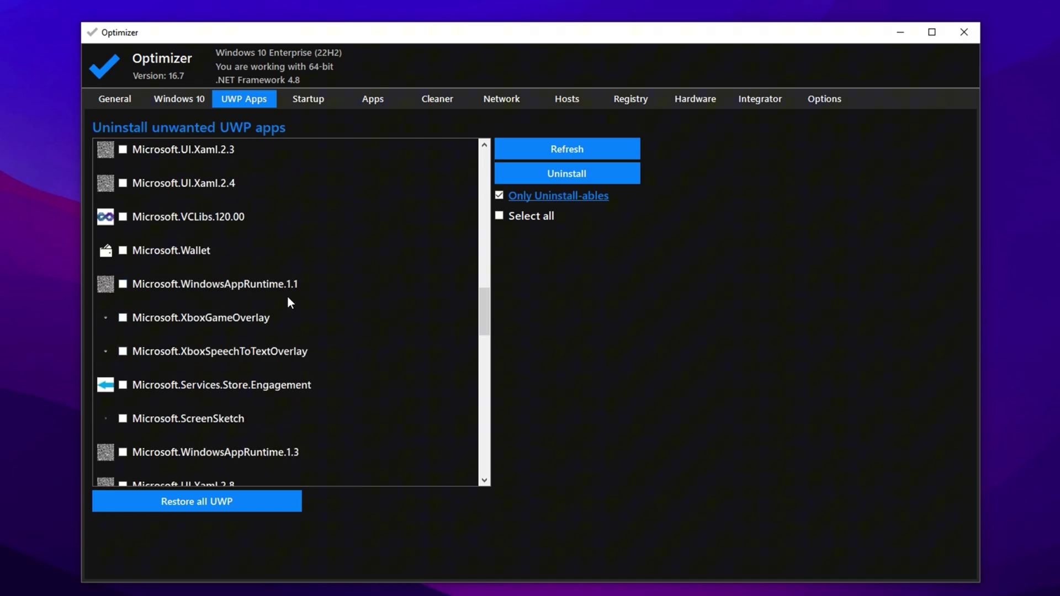
pyautogui.scroll(-6, 287, 298)
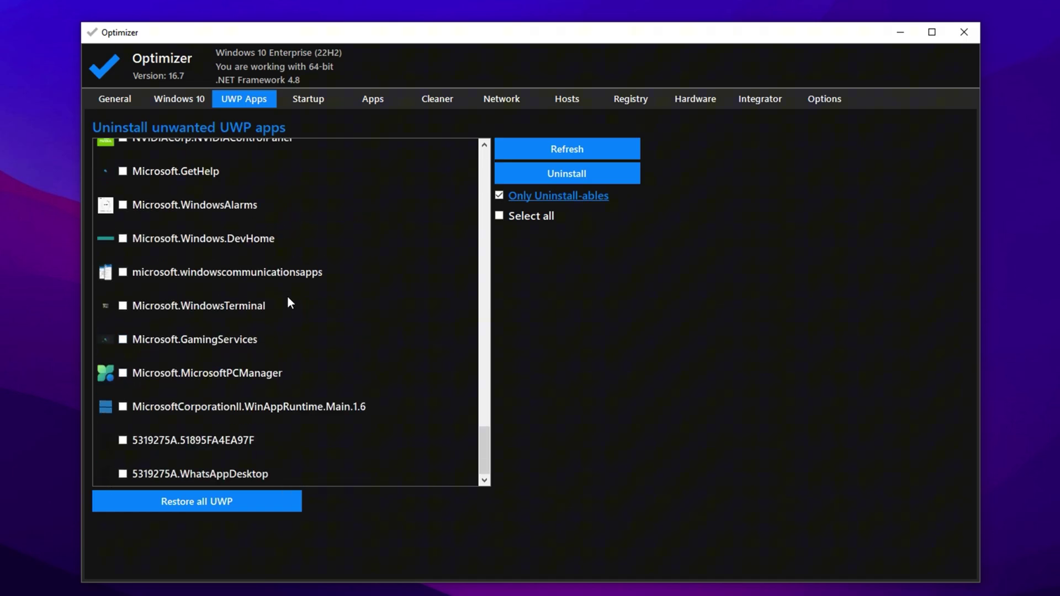
pyautogui.scroll(3, 282, 334)
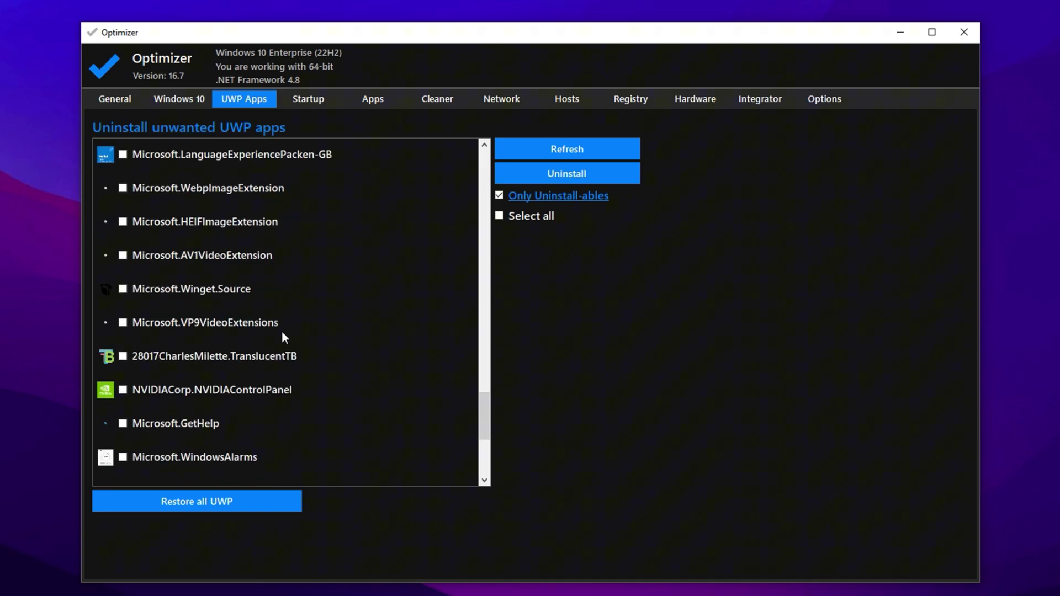
pyautogui.scroll(10, 282, 330)
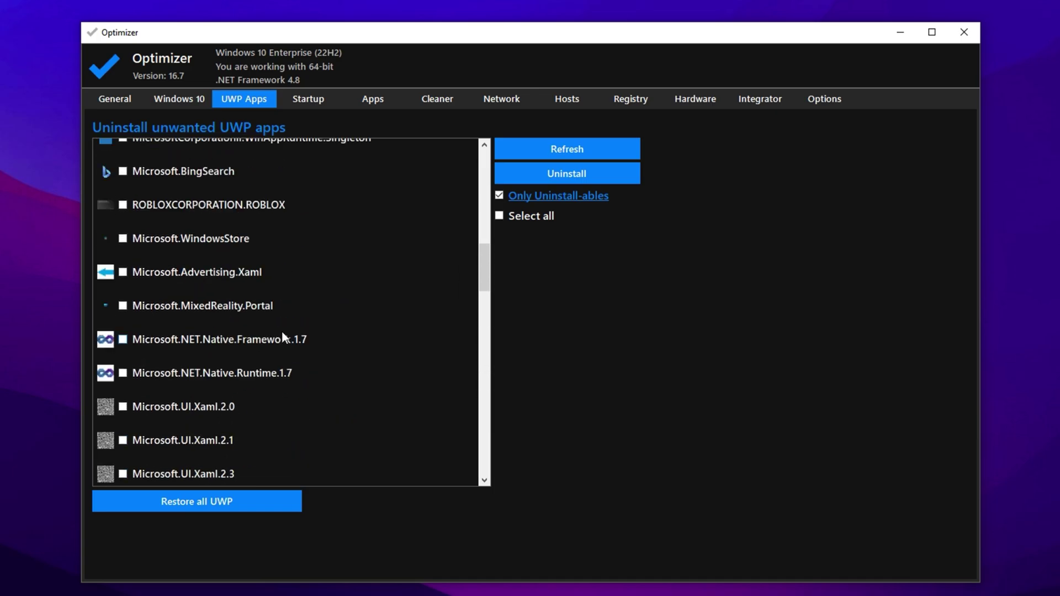
pyautogui.scroll(8, 282, 334)
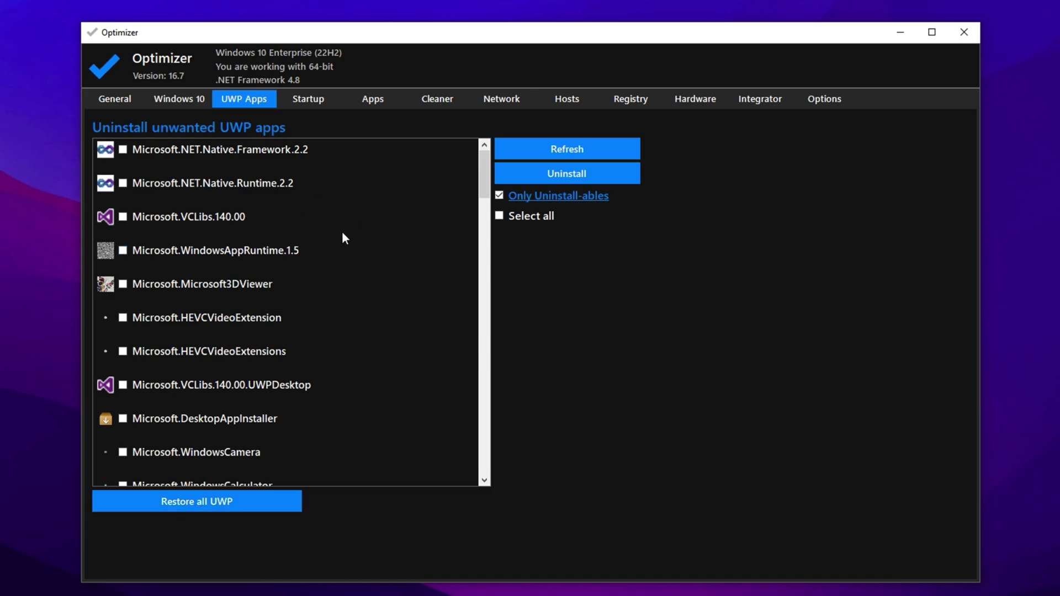
pyautogui.click(304, 100)
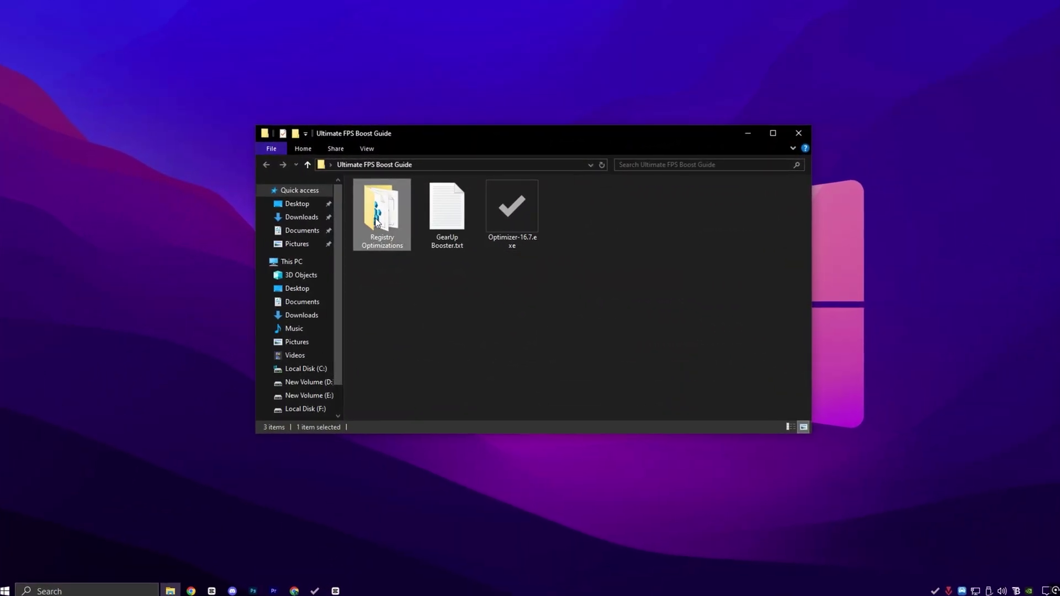
# Open the Registry Optimizations folder inside Ultimate FPS Boost Guide.
pyautogui.doubleClick(447, 259)
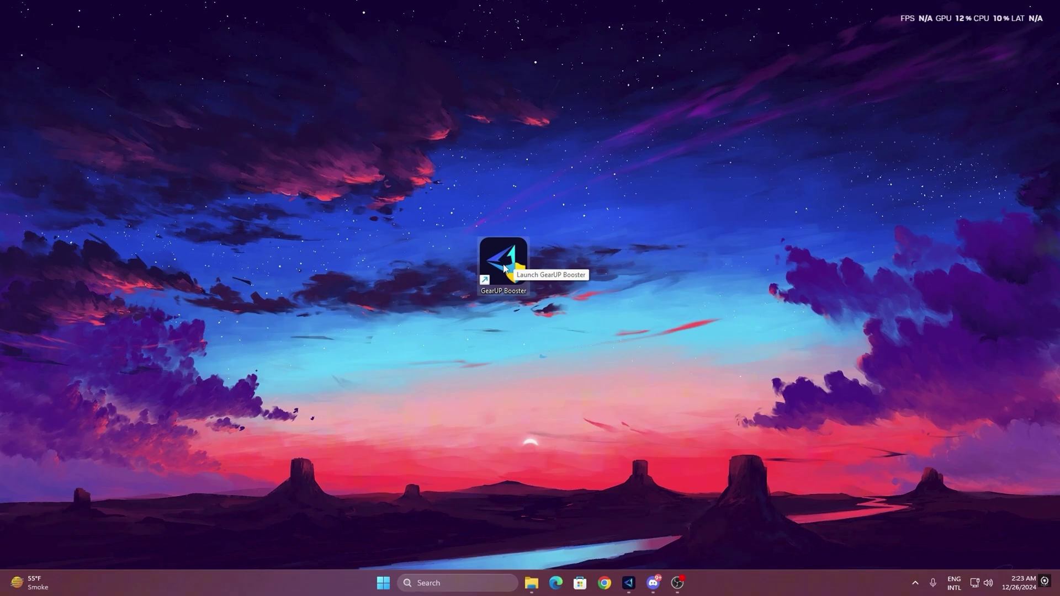
# Launch GearUP Booster from the desktop and browse its Games catalogue of popular titles.
pyautogui.doubleClick(482, 256)
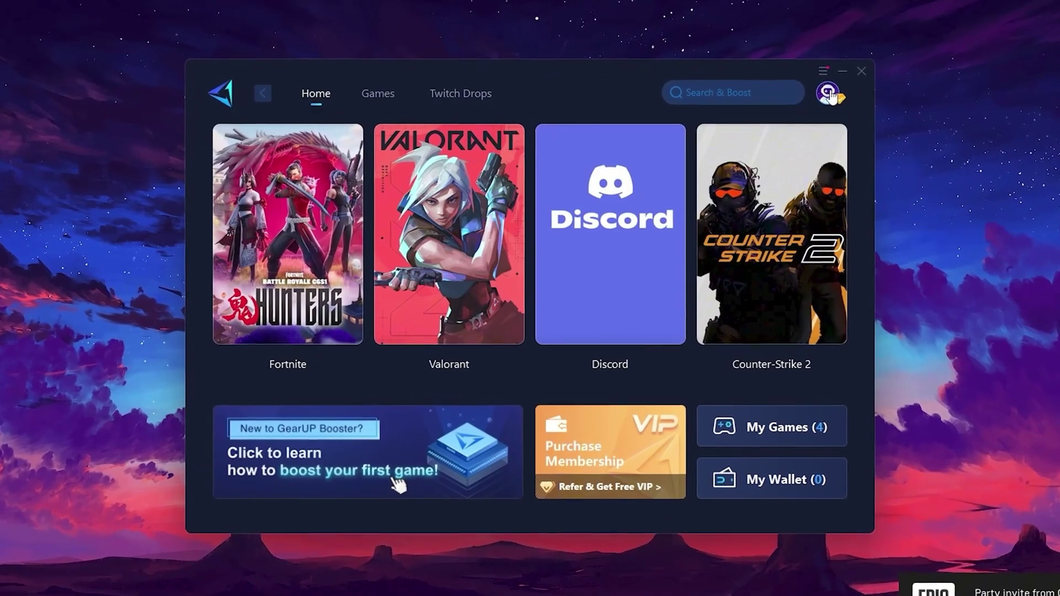
pyautogui.moveTo(833, 98)
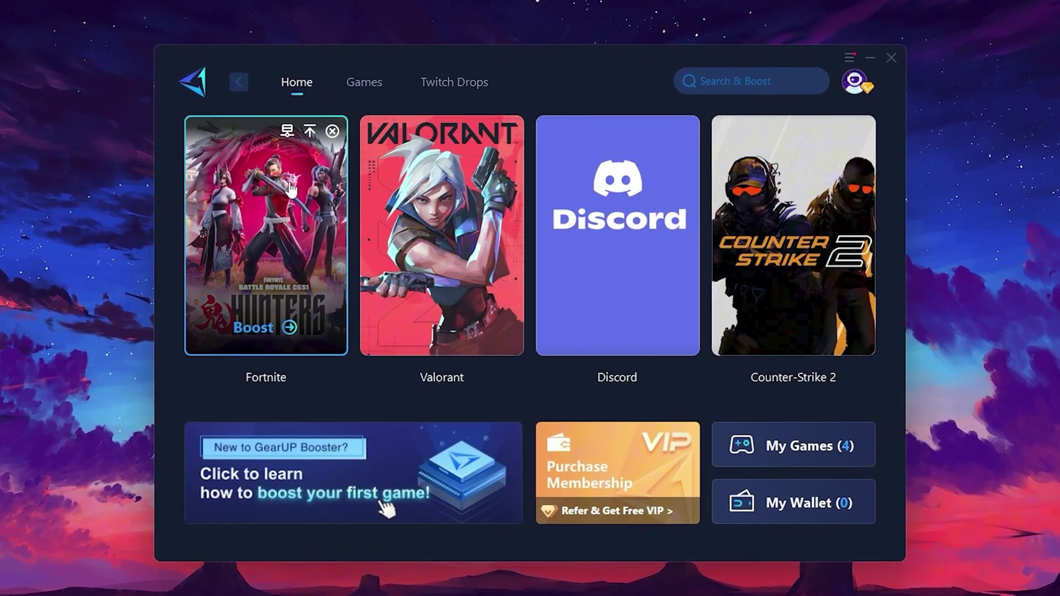
pyautogui.moveTo(804, 215)
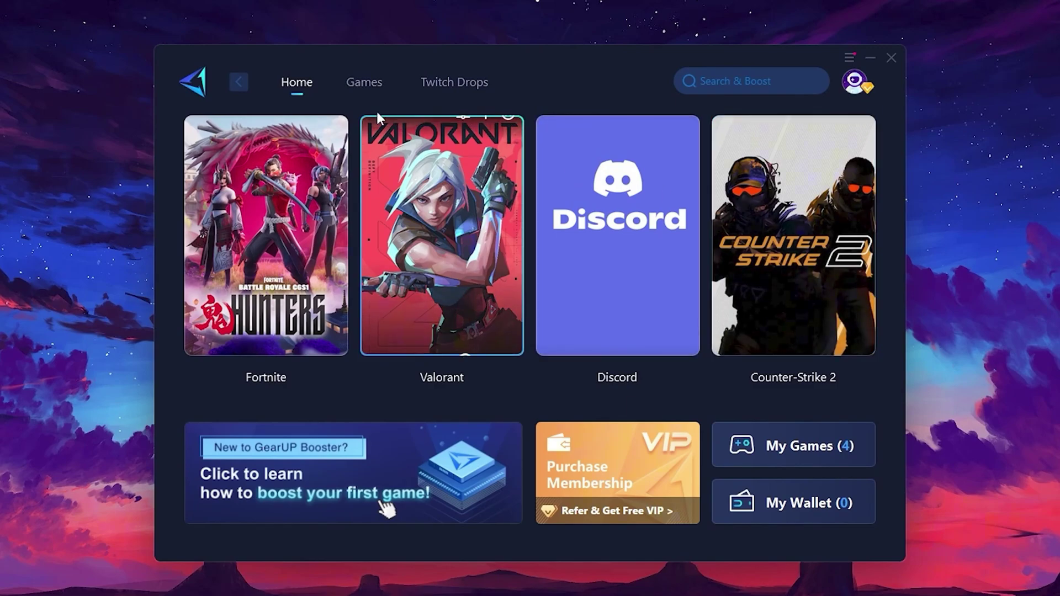
pyautogui.click(364, 84)
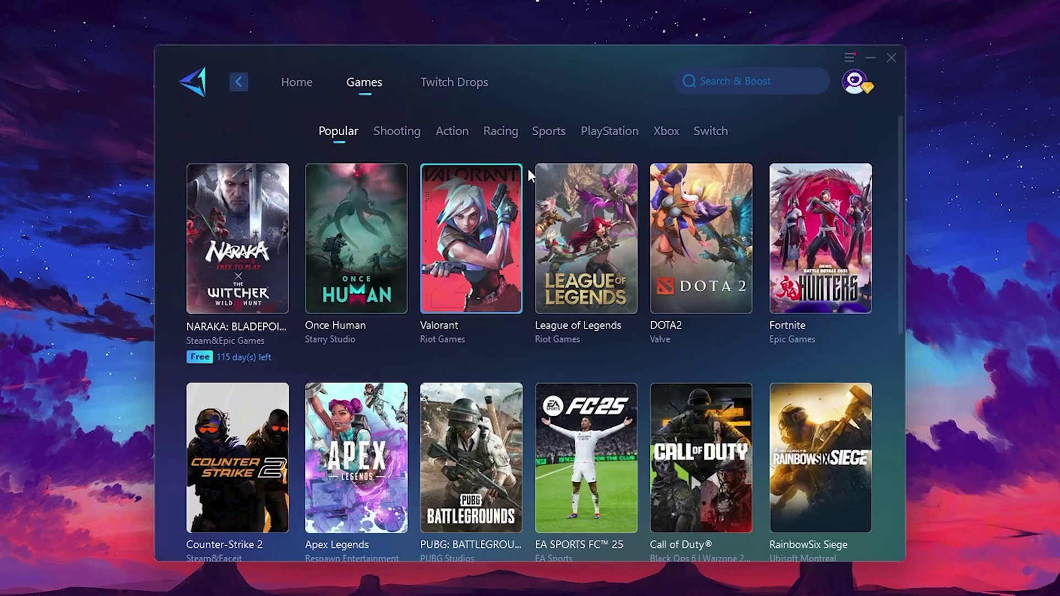
pyautogui.moveTo(730, 204)
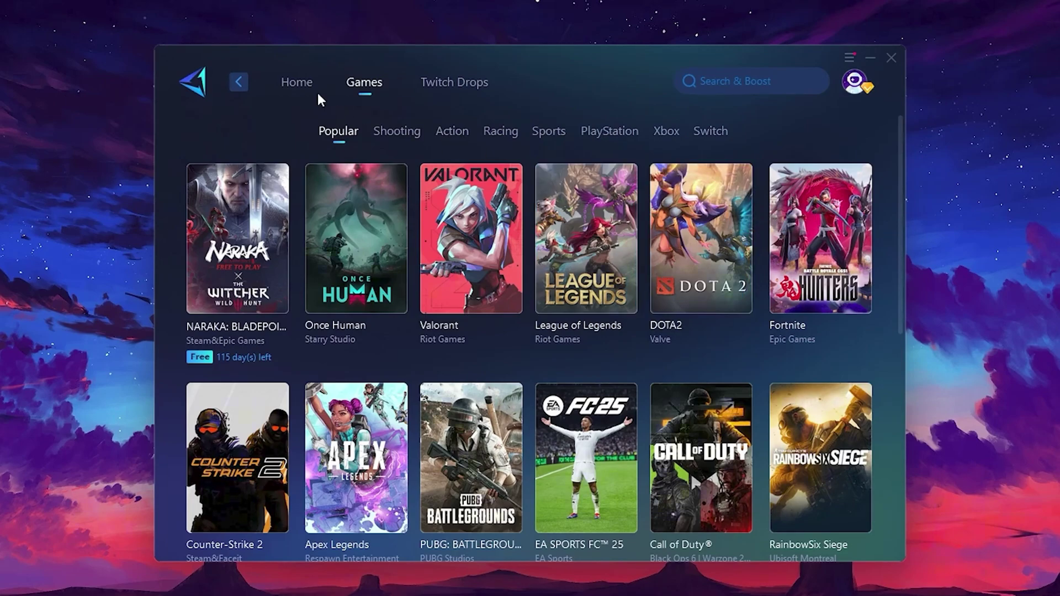
# Return to GearUP Booster's Home page and start boosting Fortnite.
pyautogui.click(297, 88)
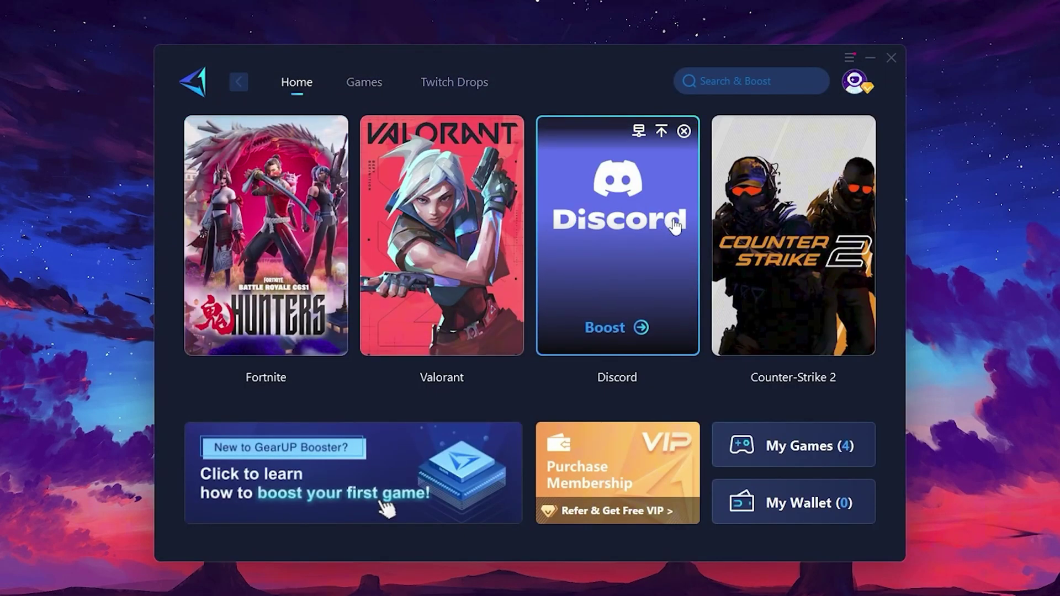
pyautogui.moveTo(304, 243)
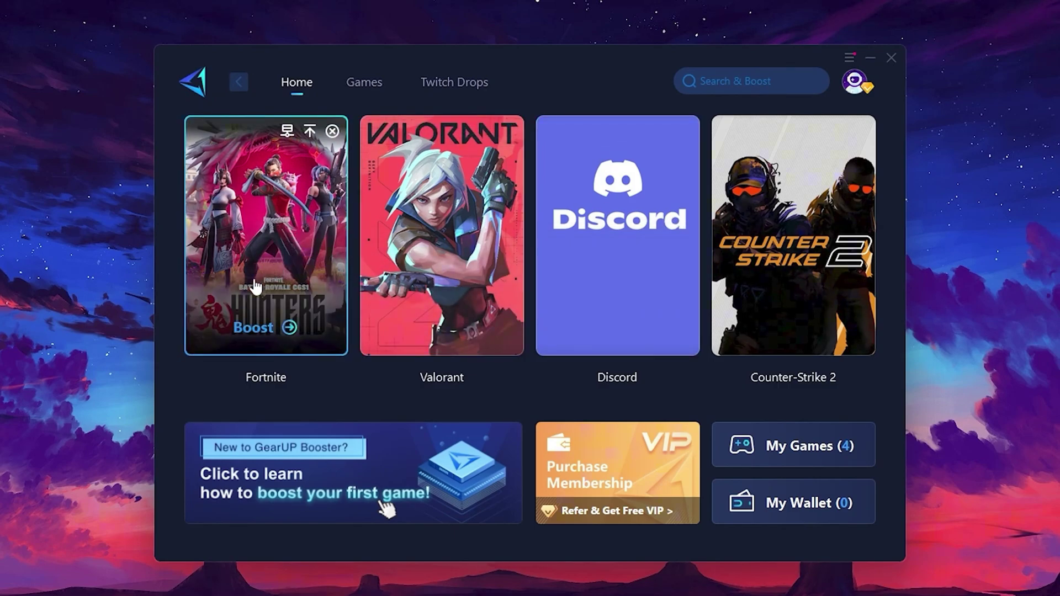
pyautogui.click(255, 330)
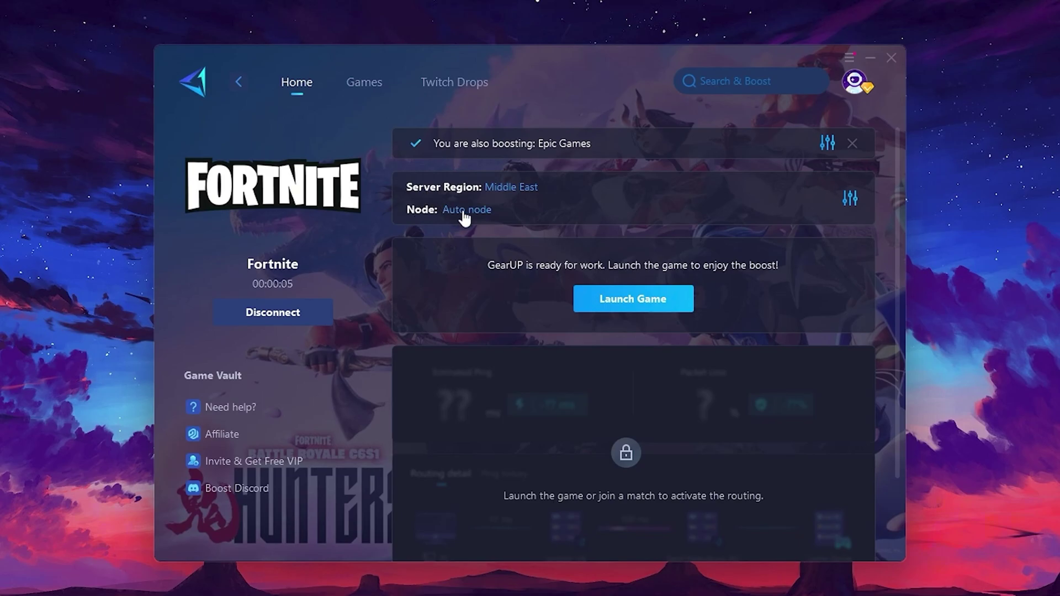
# Review the server region and node lists, keeping Middle East and Auto node unchanged.
pyautogui.click(515, 187)
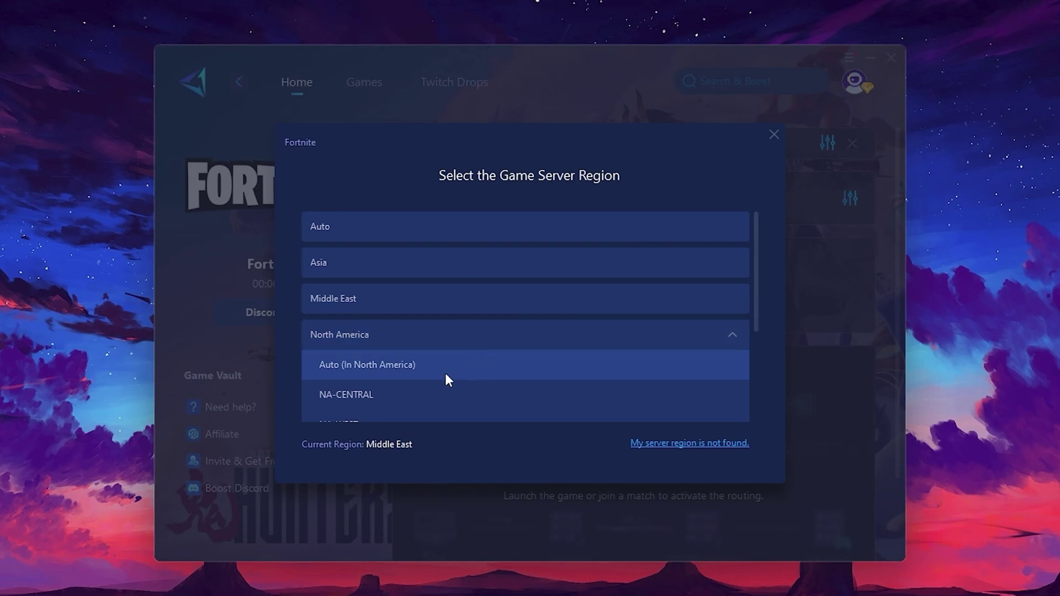
pyautogui.scroll(-2, 480, 328)
pyautogui.scroll(1, 442, 309)
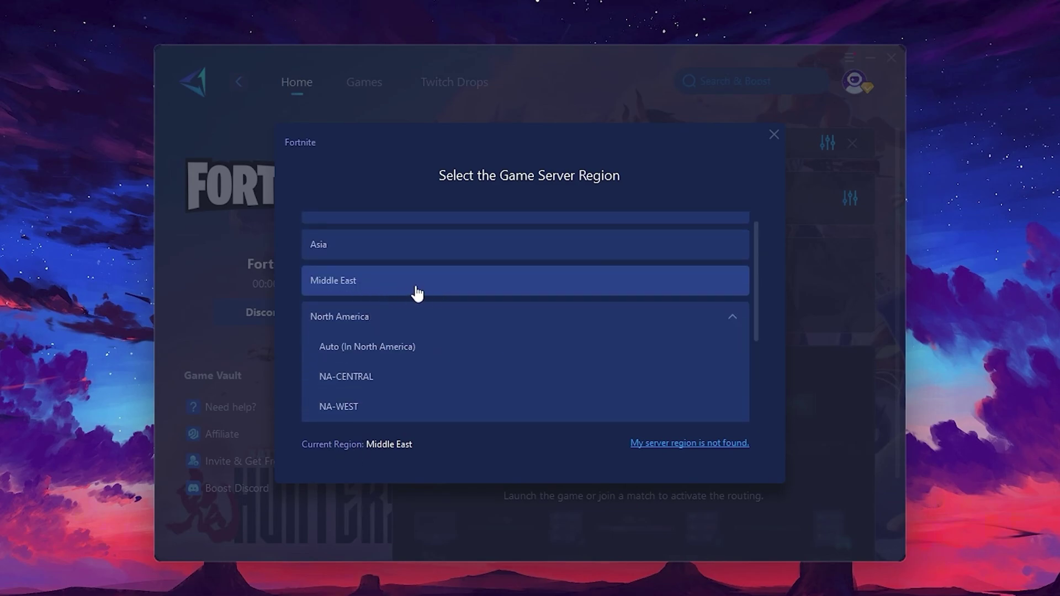
pyautogui.click(773, 135)
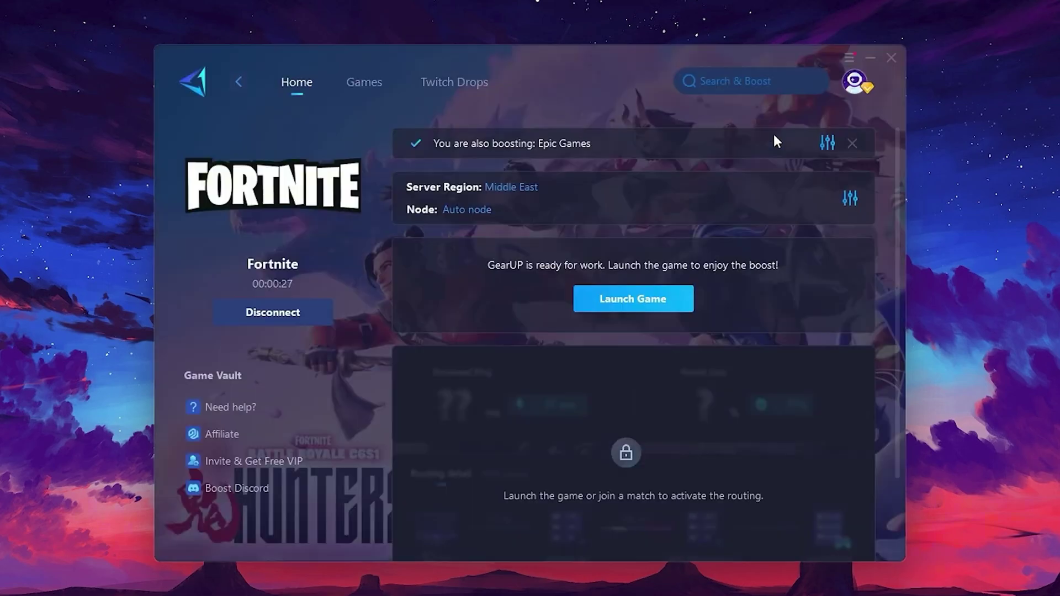
pyautogui.click(461, 212)
pyautogui.scroll(-3, 546, 342)
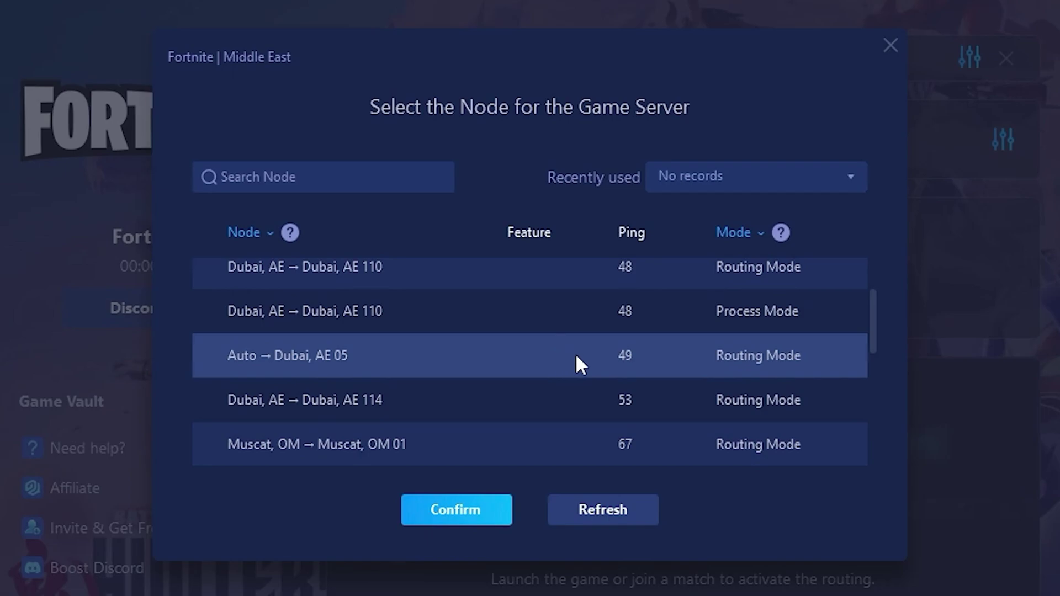
pyautogui.scroll(3, 567, 339)
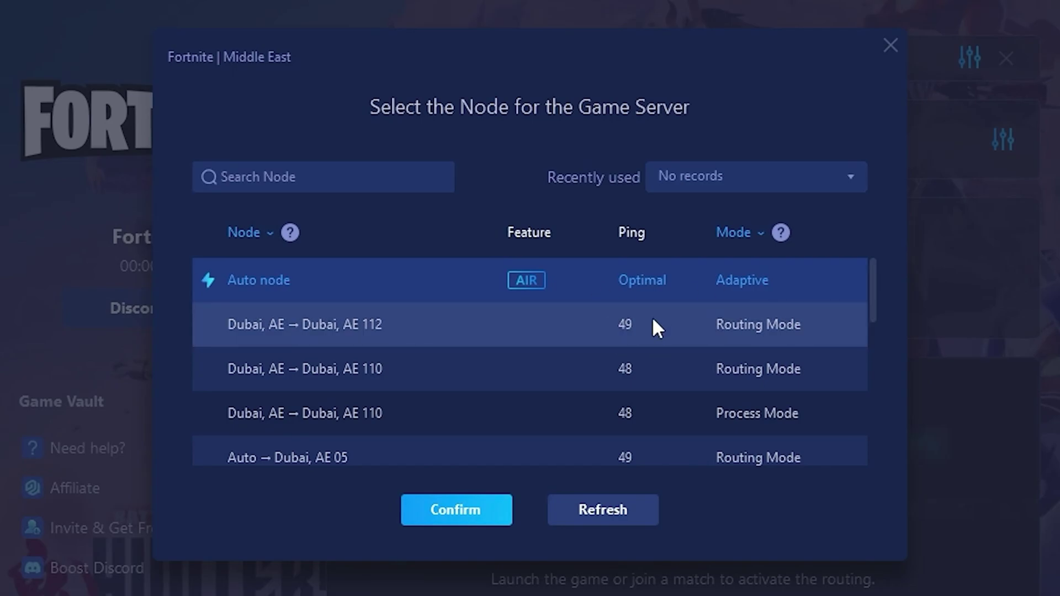
pyautogui.click(890, 46)
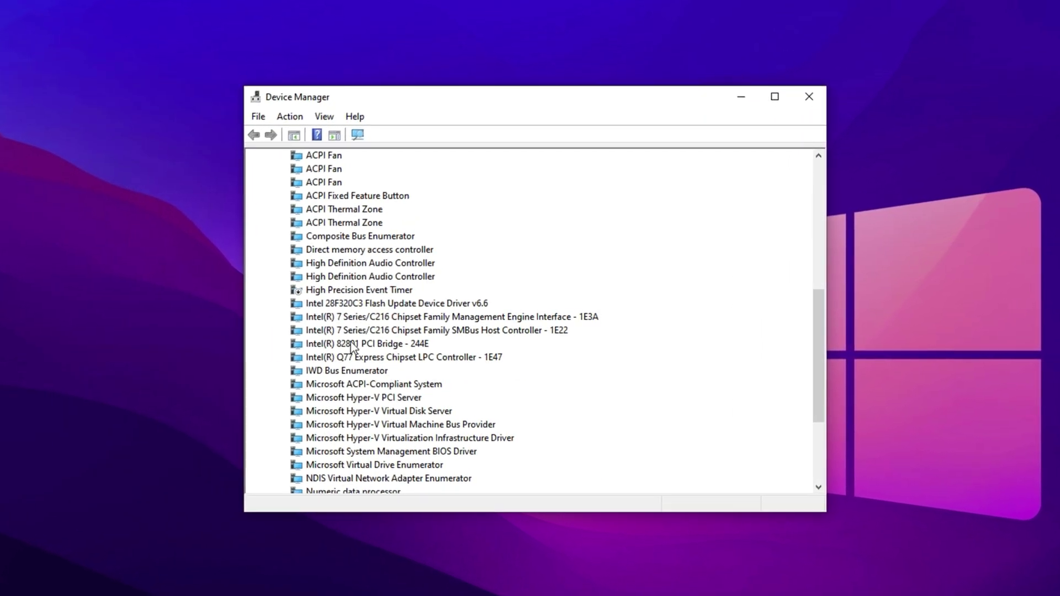
# Confirm the High Precision Event Timer's menu offers Enable device, leaving it disabled.
pyautogui.click(358, 291)
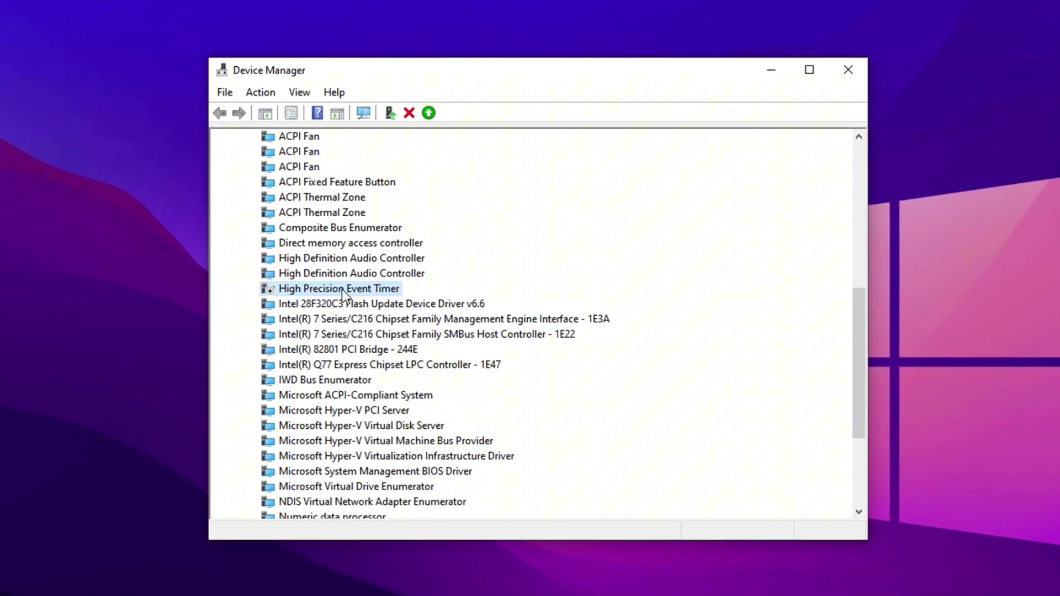
pyautogui.rightClick(343, 291)
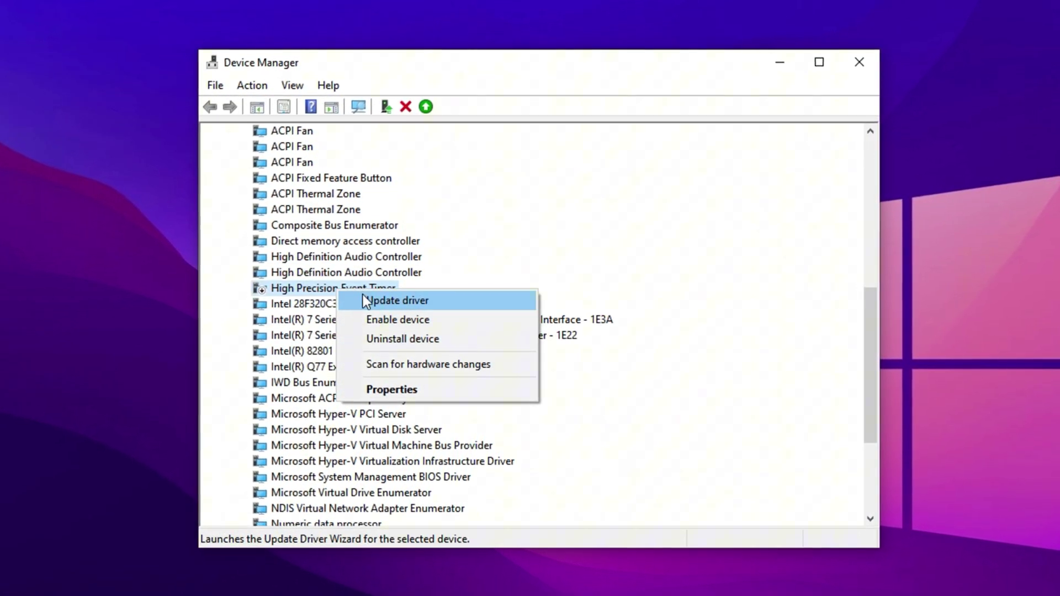
pyautogui.click(304, 289)
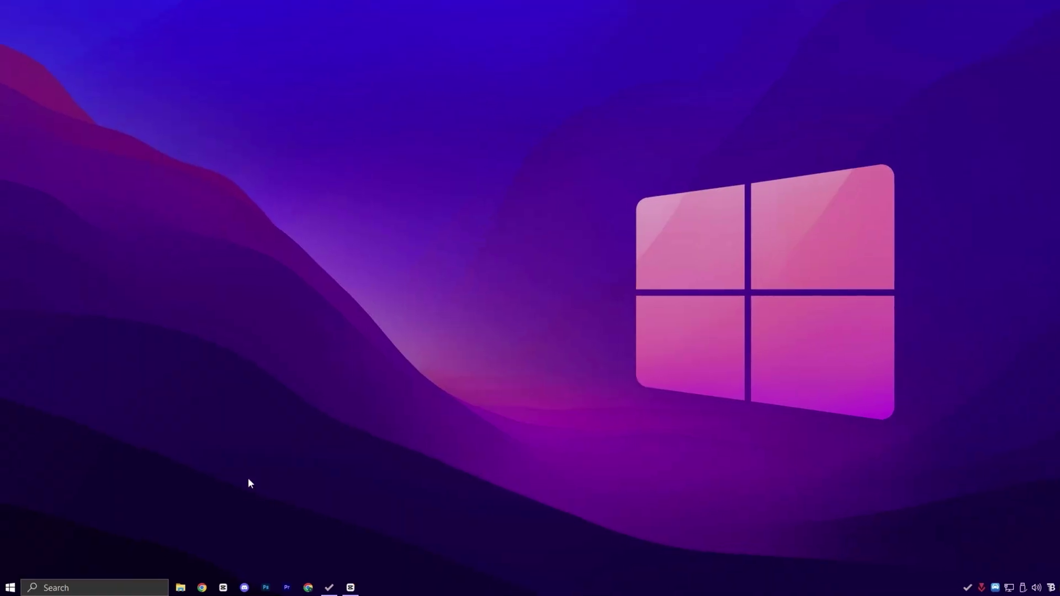
# Open the Temporary files breakdown under Settings > System > Storage.
pyautogui.rightClick(10, 588)
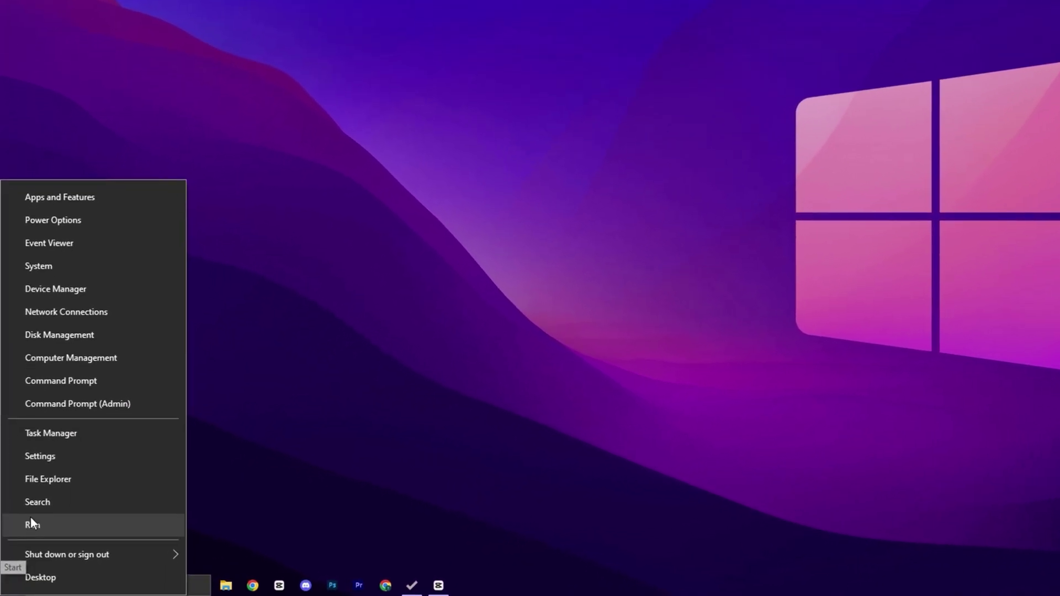
pyautogui.click(56, 464)
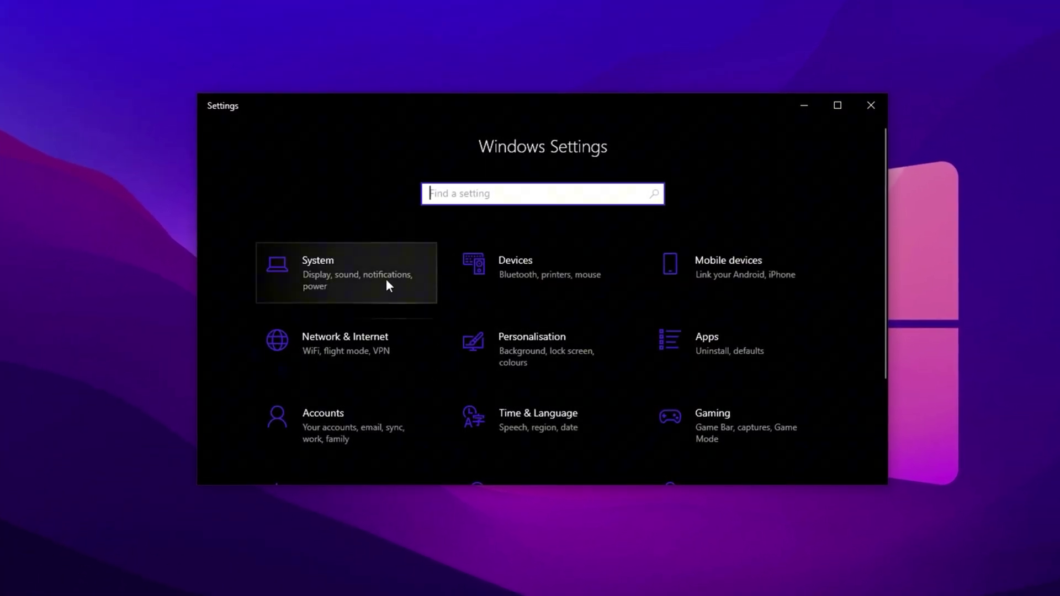
pyautogui.click(347, 271)
pyautogui.scroll(-2, 345, 331)
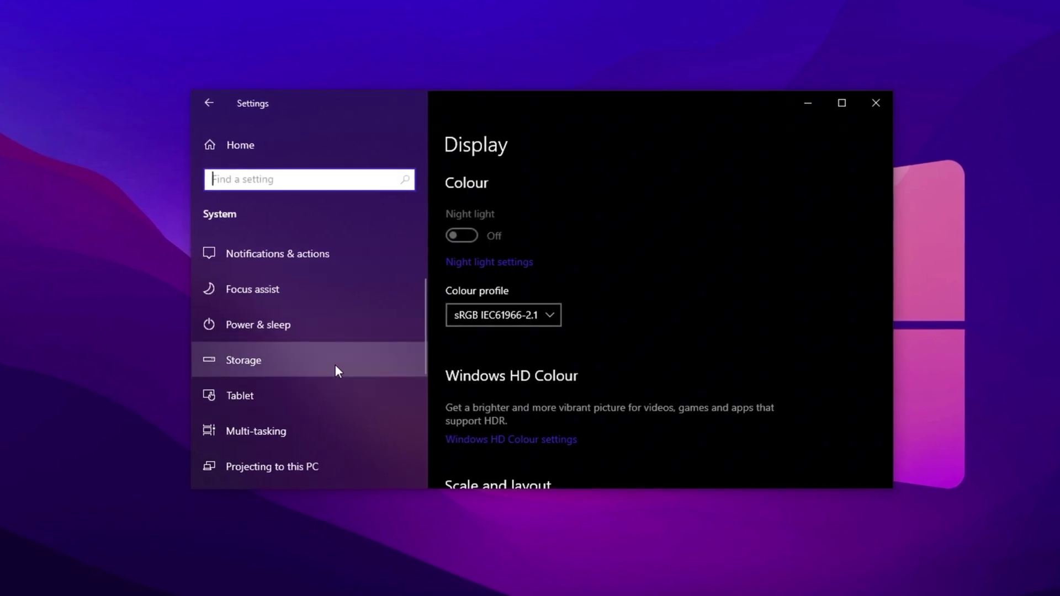
pyautogui.click(338, 369)
pyautogui.click(554, 362)
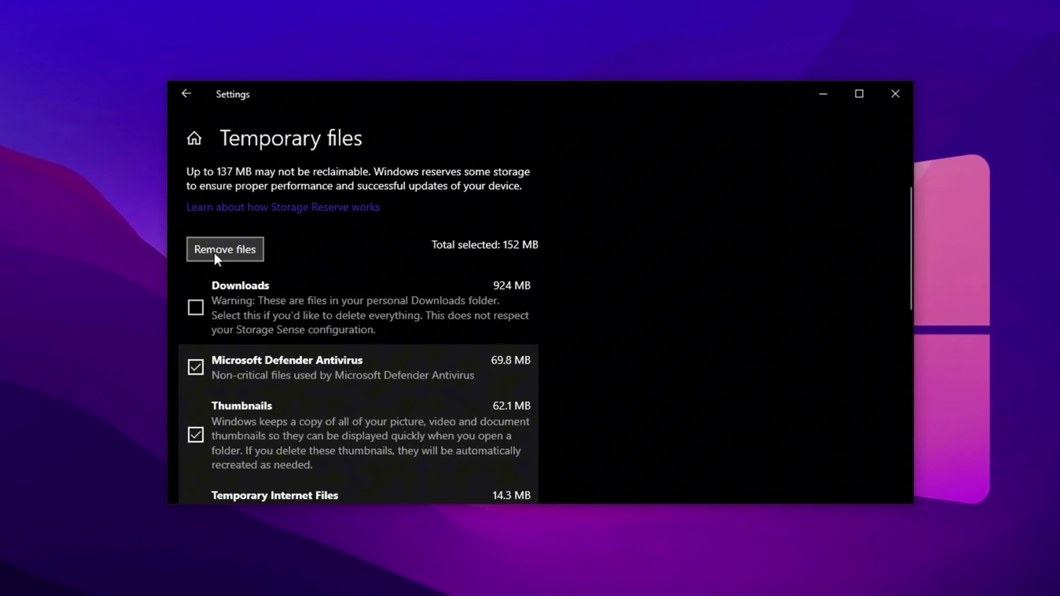
# Remove the selected temporary files and check Storage Sense is set to run every day.
pyautogui.click(213, 251)
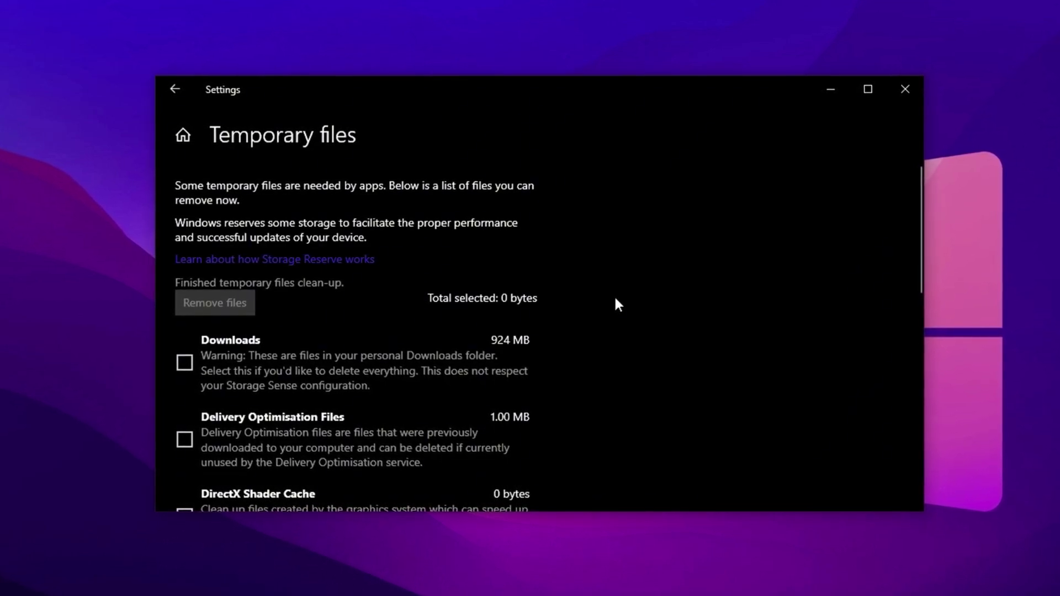
pyautogui.click(164, 84)
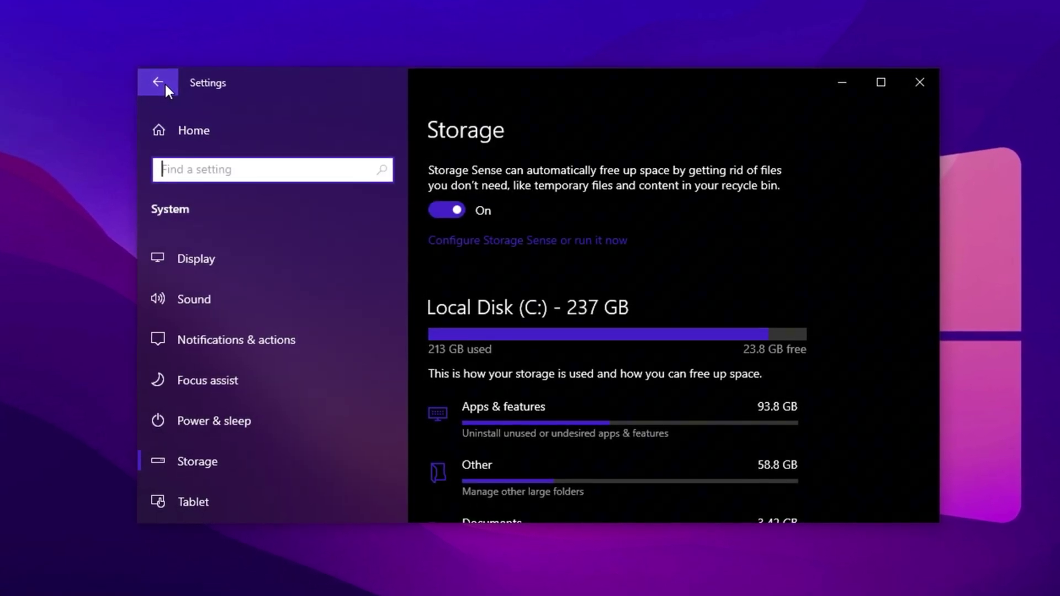
pyautogui.click(473, 242)
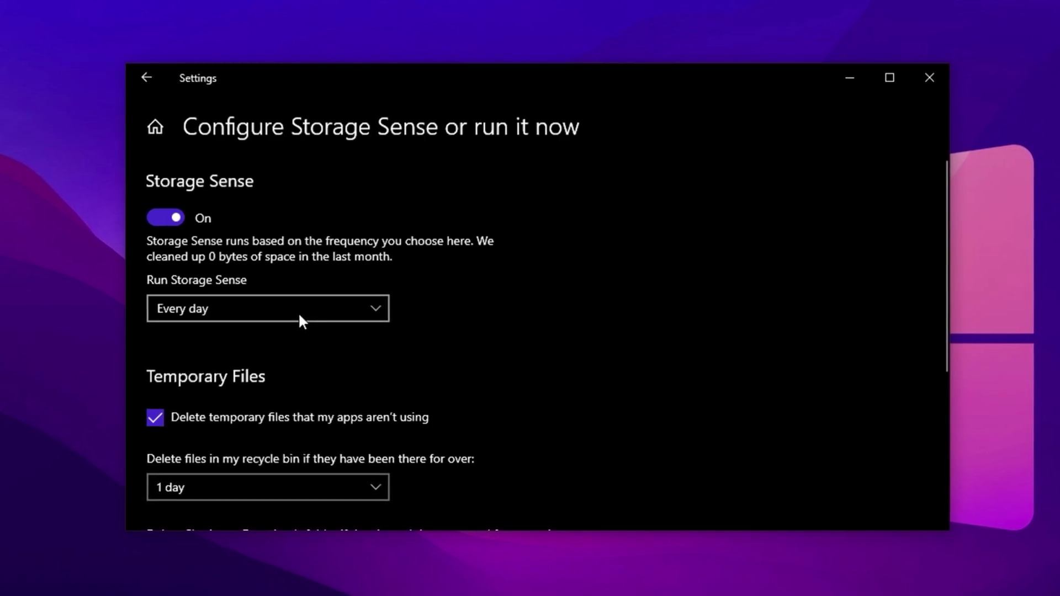
# From Settings Home, open Privacy's General page and confirm every privacy toggle is Off.
pyautogui.click(148, 77)
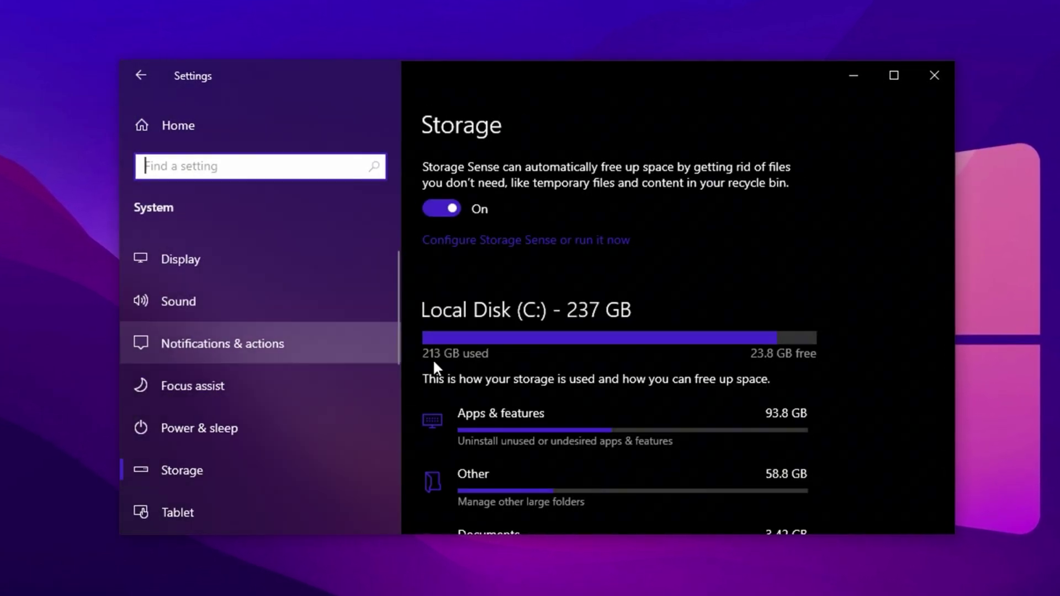
pyautogui.click(180, 138)
pyautogui.scroll(-3, 535, 420)
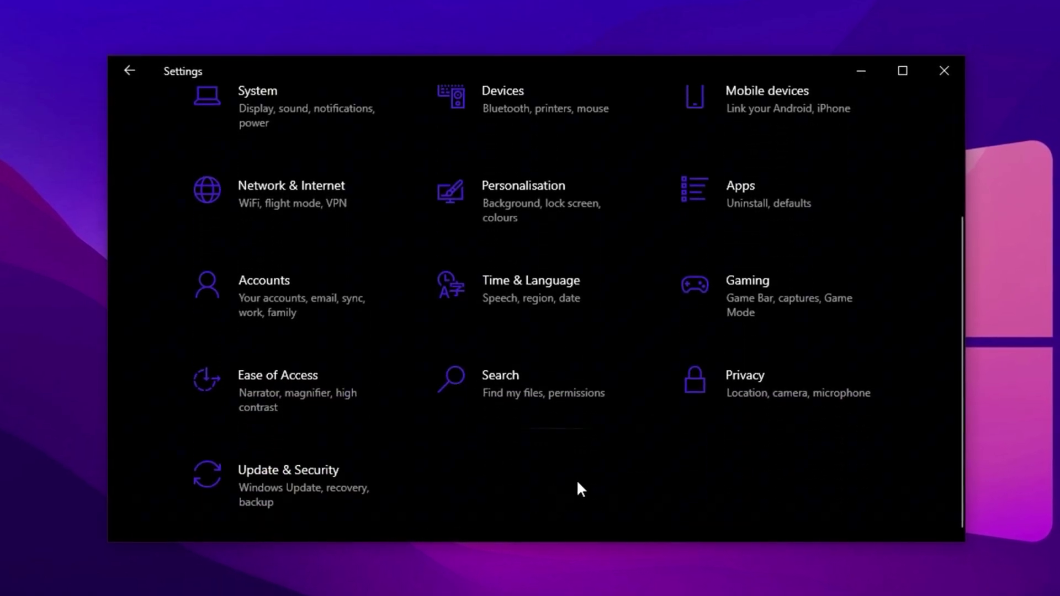
pyautogui.click(799, 394)
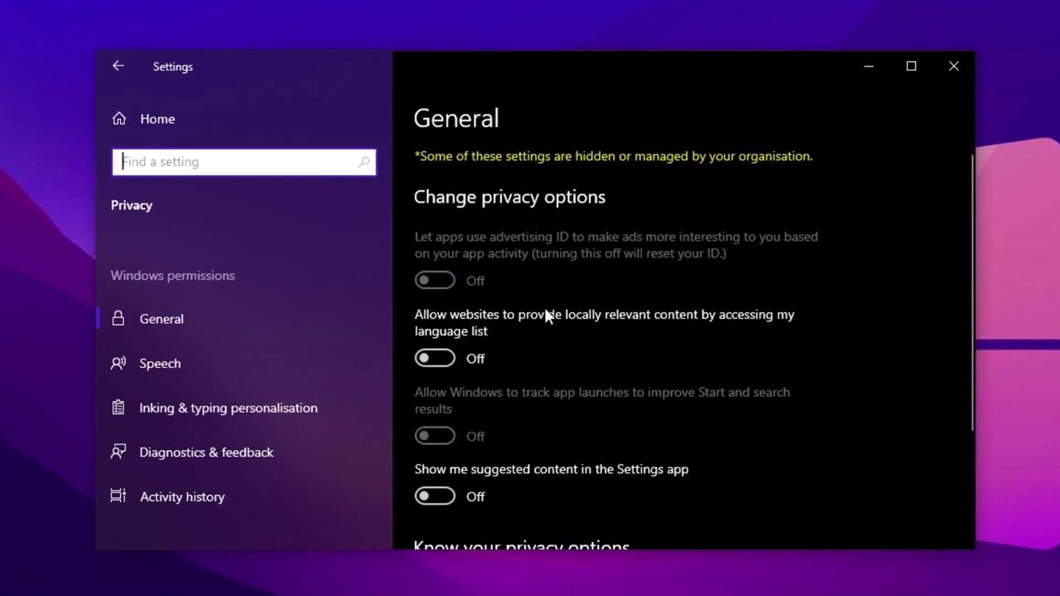
pyautogui.click(192, 310)
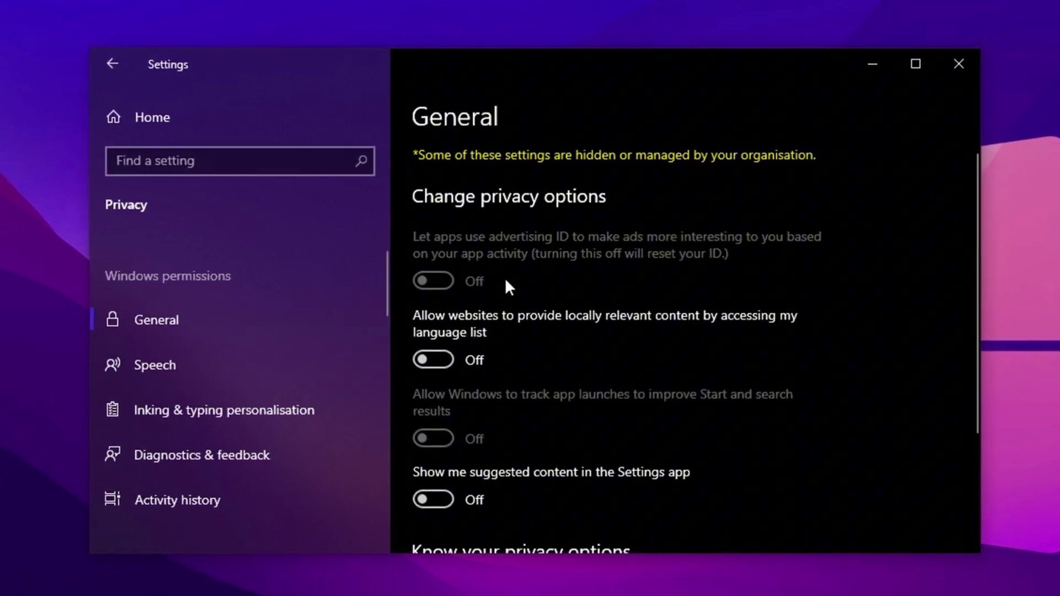
pyautogui.scroll(-2, 499, 349)
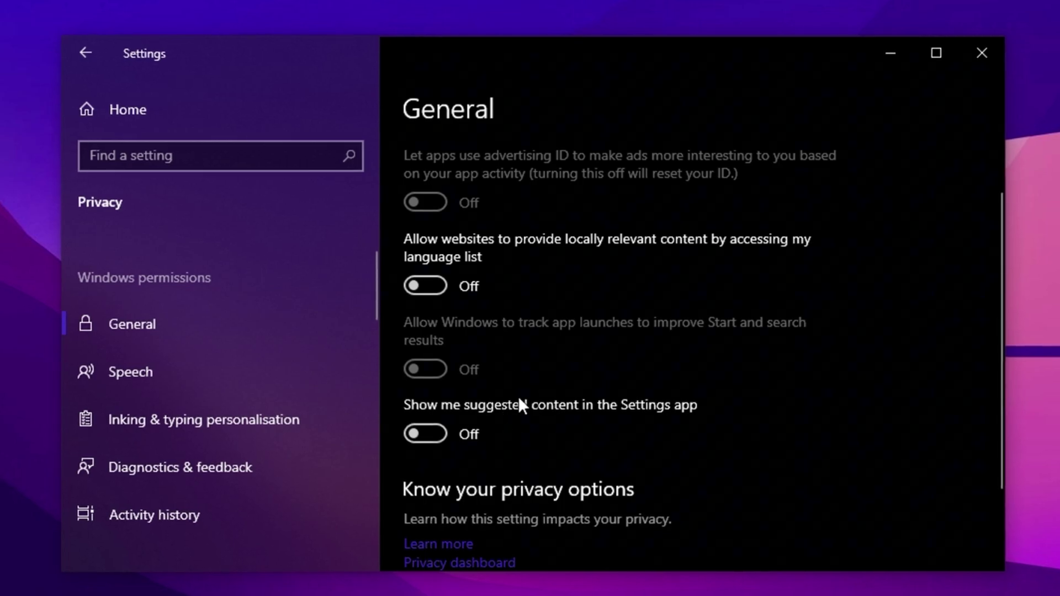
# Review the Speech, Inking & typing and Diagnostics & feedback privacy pages, confirming their toggles are Off.
pyautogui.click(218, 360)
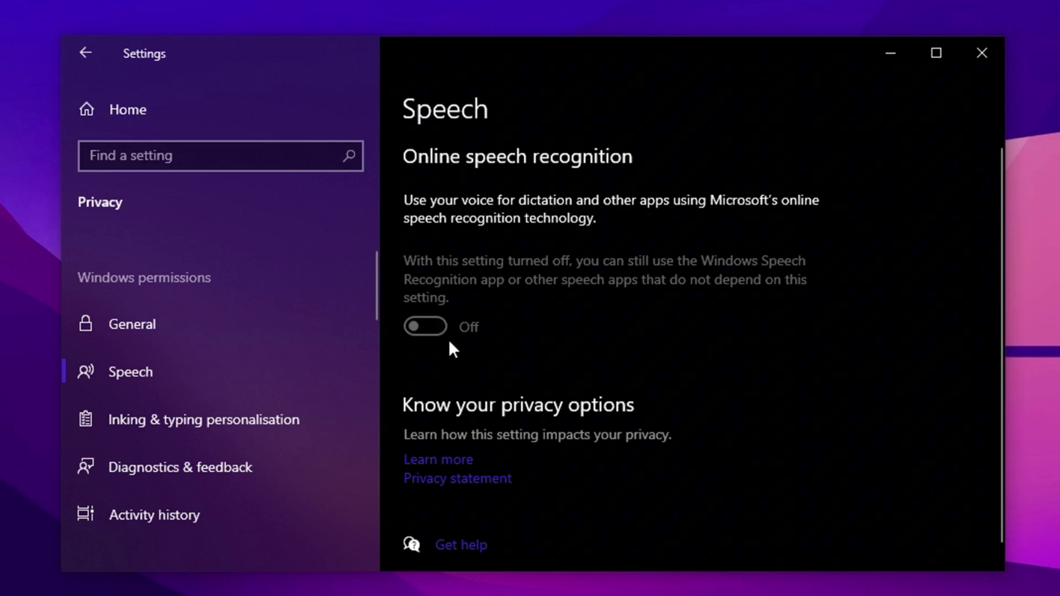
pyautogui.click(174, 426)
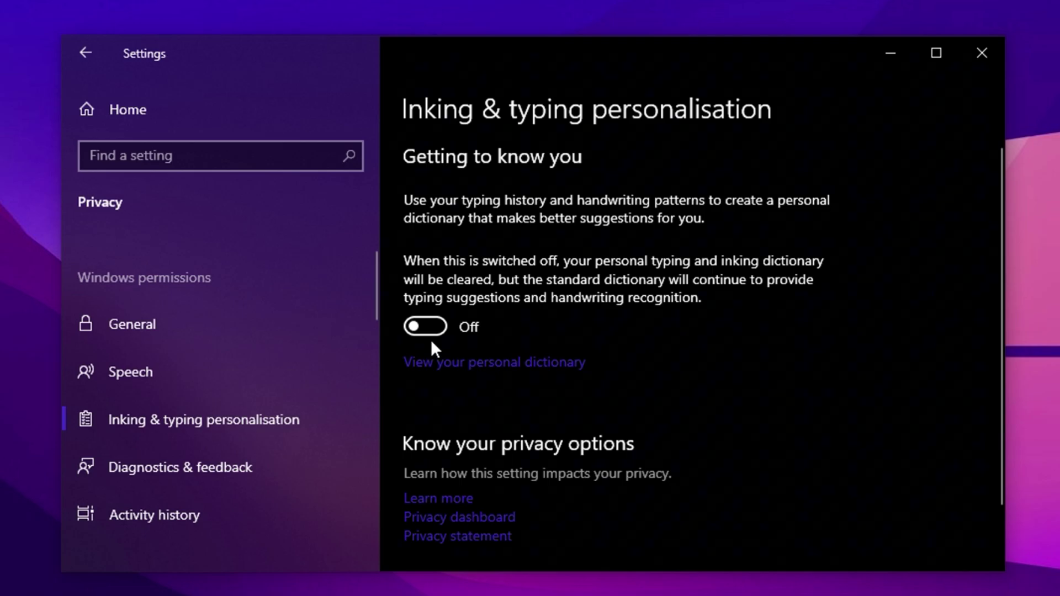
pyautogui.click(145, 458)
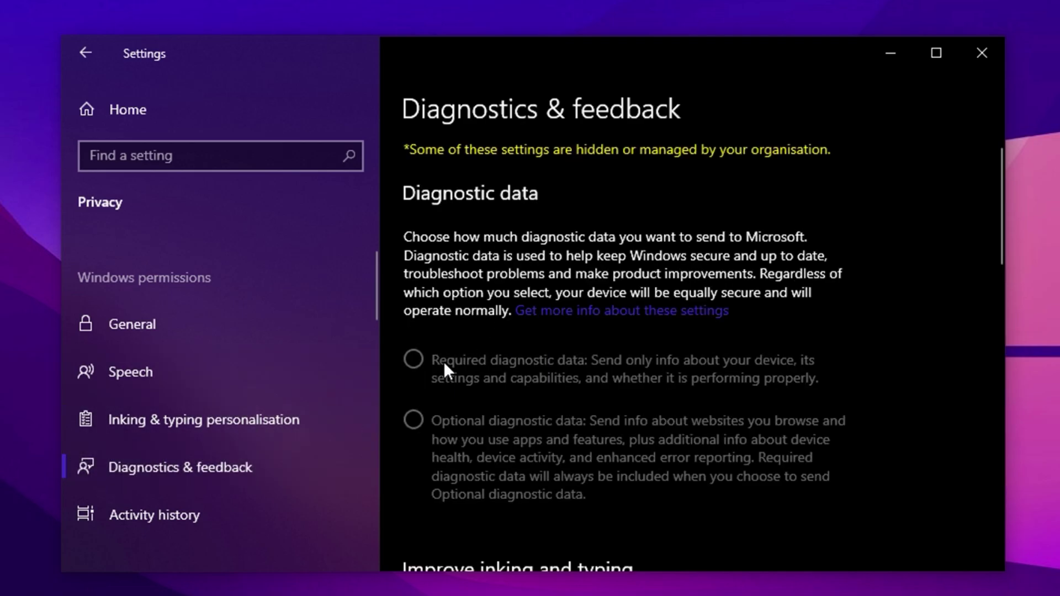
pyautogui.scroll(-3, 443, 364)
pyautogui.scroll(-2, 500, 351)
pyautogui.scroll(-5, 501, 354)
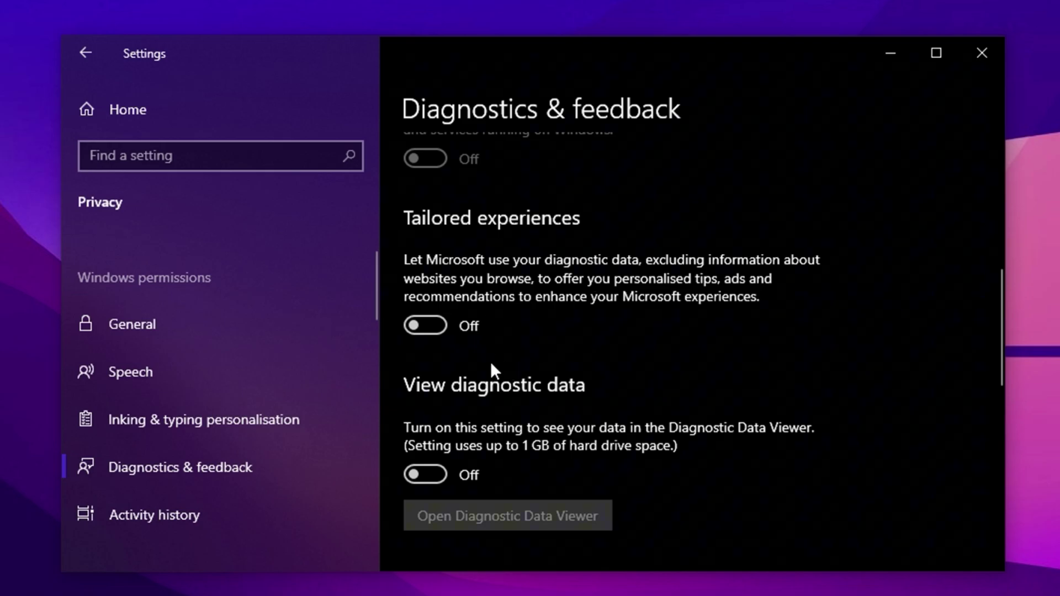
pyautogui.scroll(6, 490, 364)
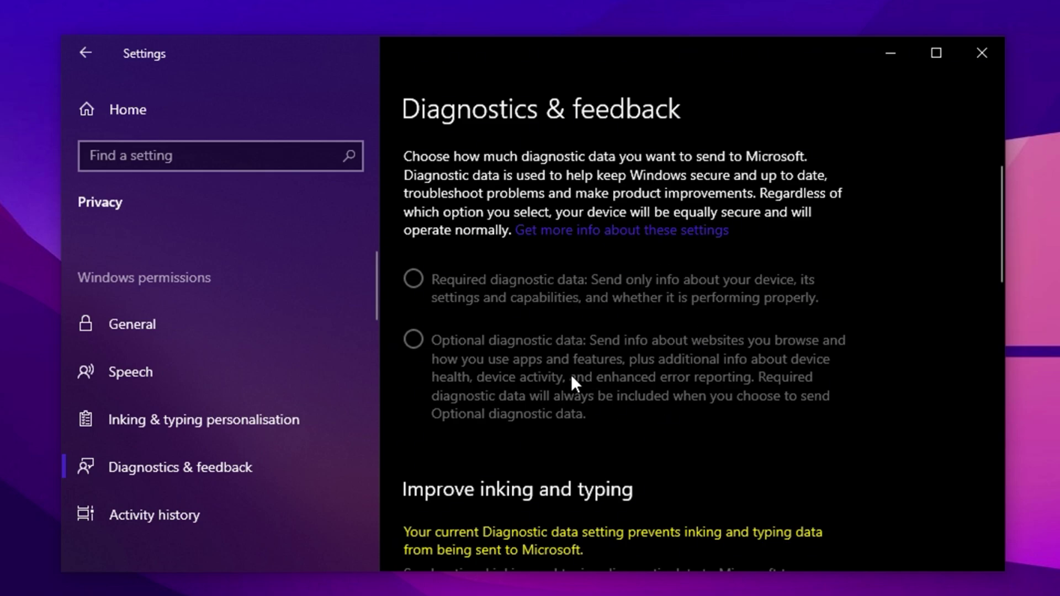
pyautogui.scroll(-3, 168, 426)
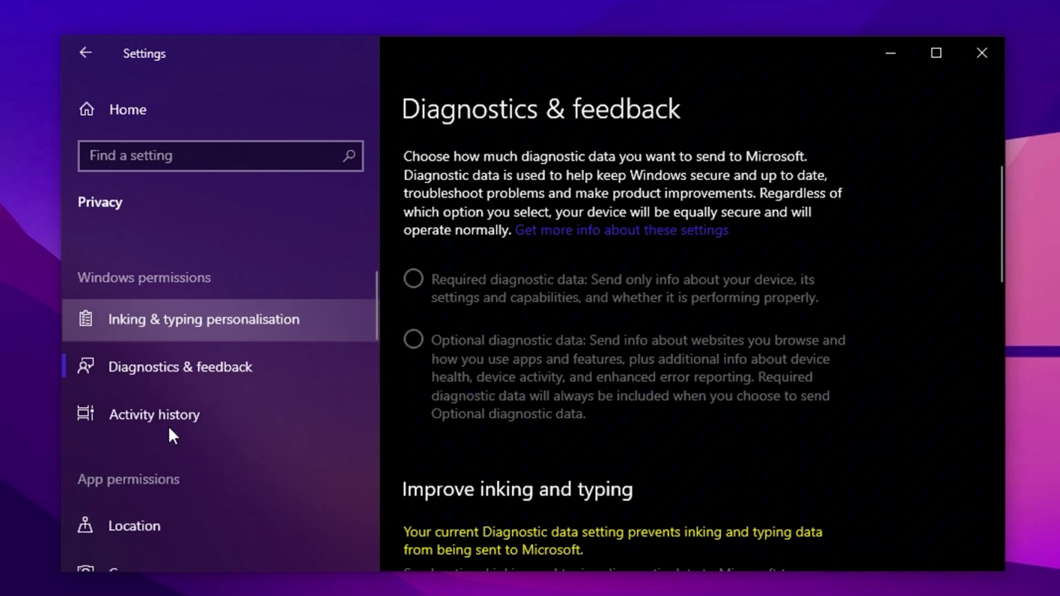
pyautogui.scroll(-2, 127, 386)
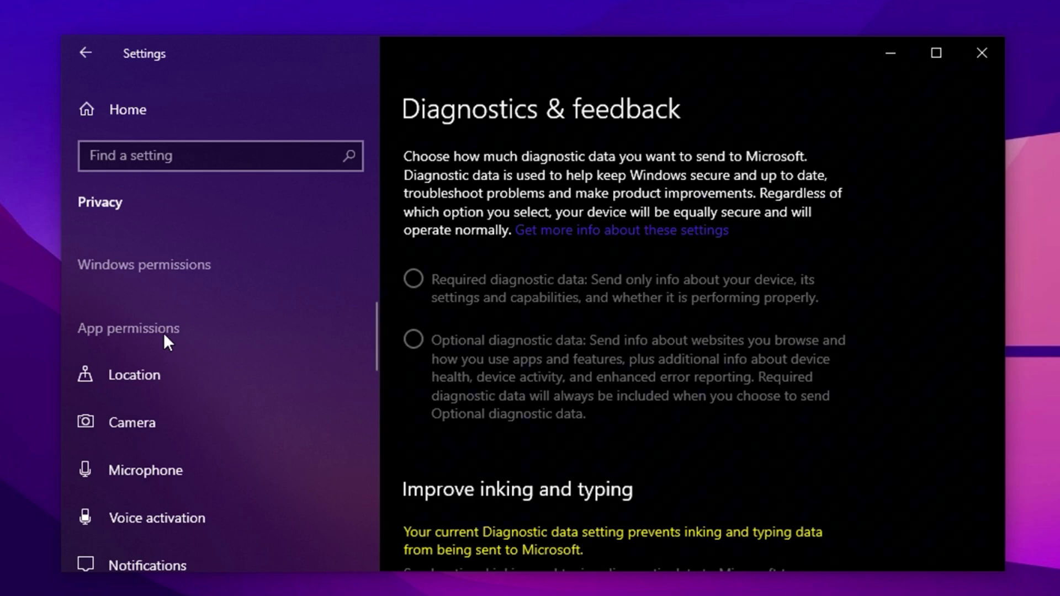
# Check the Location and Camera privacy pages, with Camera app access Off.
pyautogui.click(220, 385)
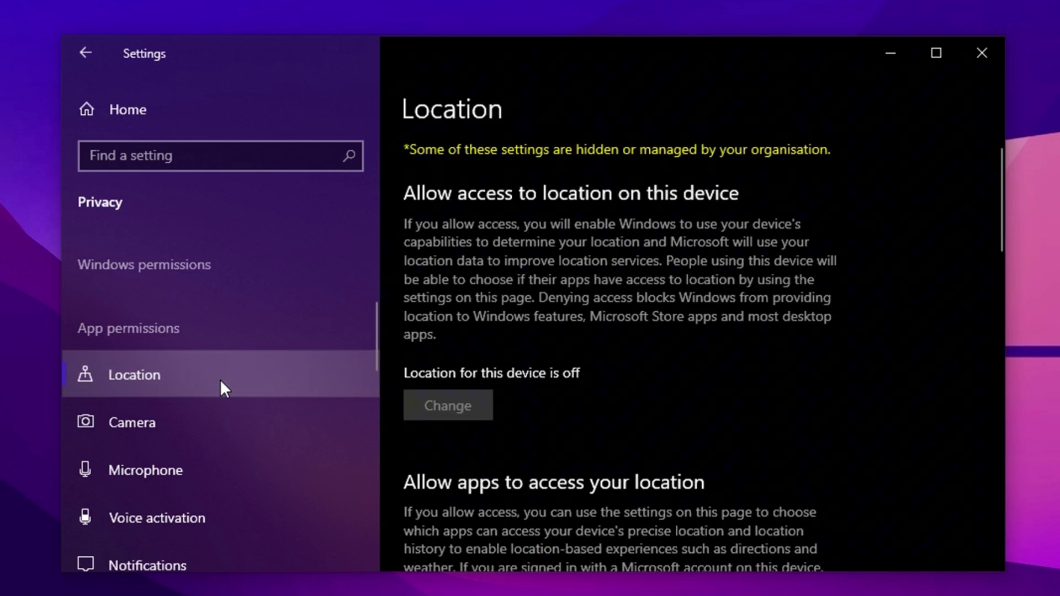
pyautogui.scroll(-5, 504, 370)
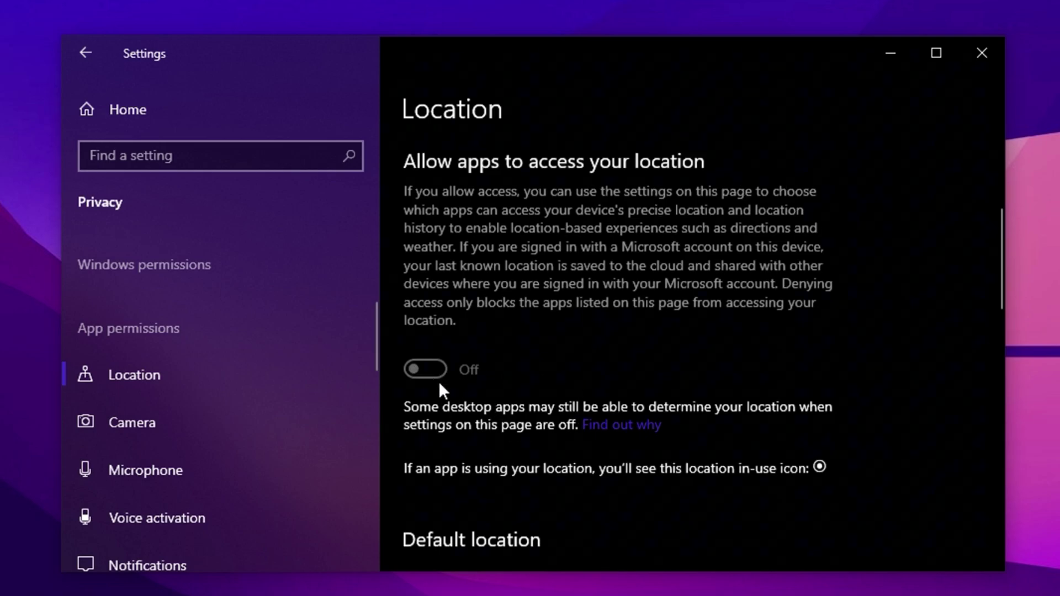
pyautogui.click(231, 430)
pyautogui.scroll(-3, 497, 418)
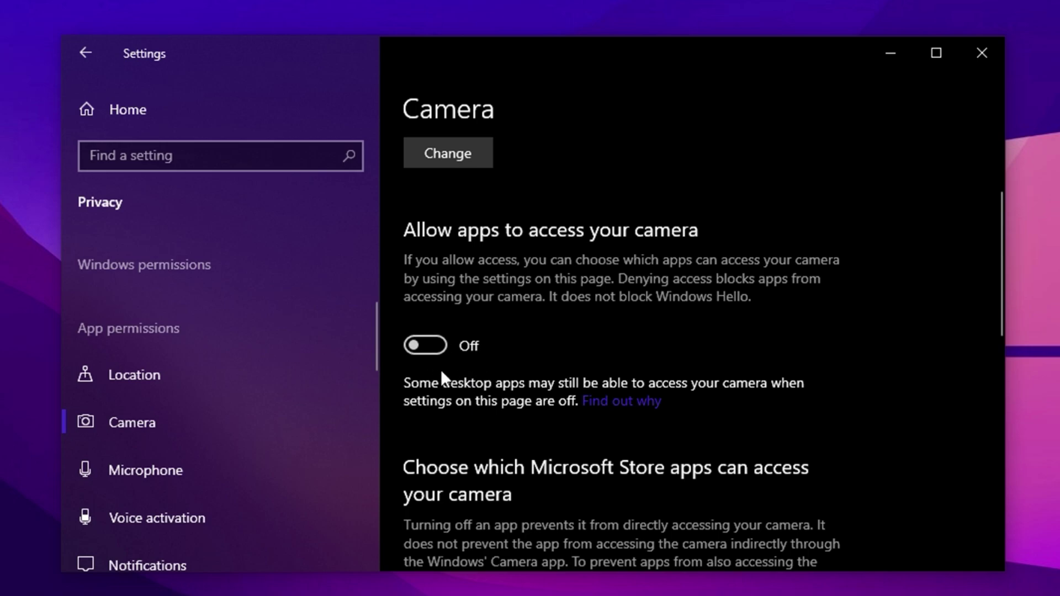
pyautogui.scroll(-2, 289, 469)
# Check the Notifications and Messaging privacy pages, with Notifications app access Off.
pyautogui.click(195, 475)
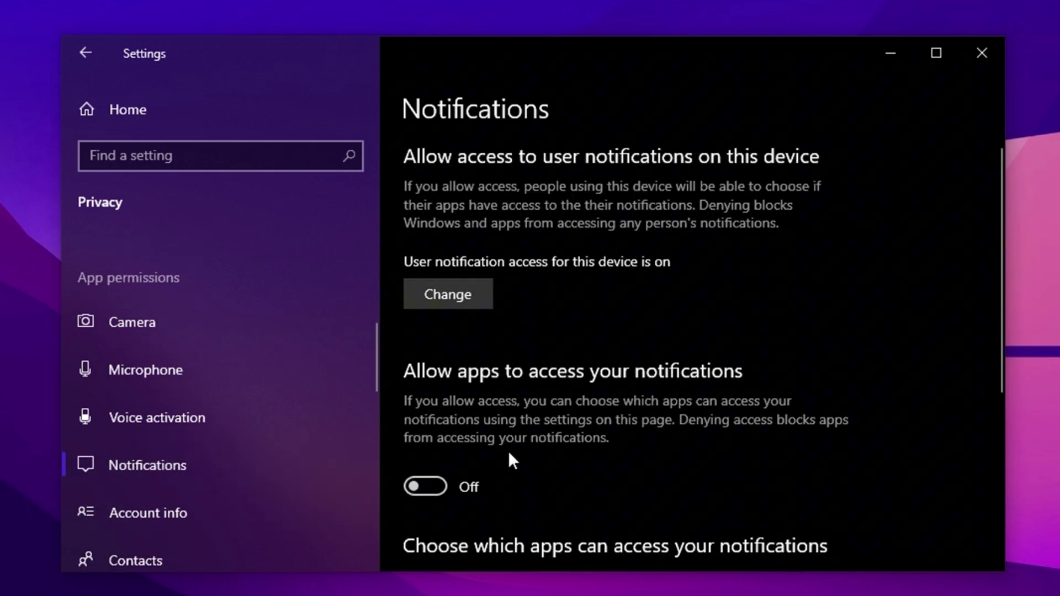
pyautogui.scroll(-1, 509, 456)
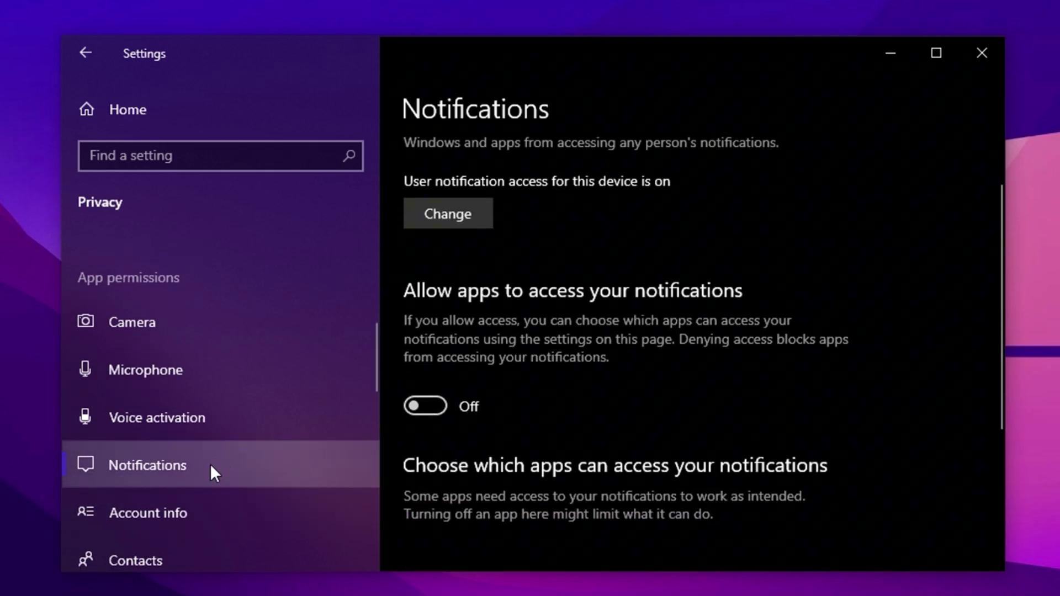
pyautogui.scroll(-2, 211, 464)
pyautogui.scroll(-6, 211, 465)
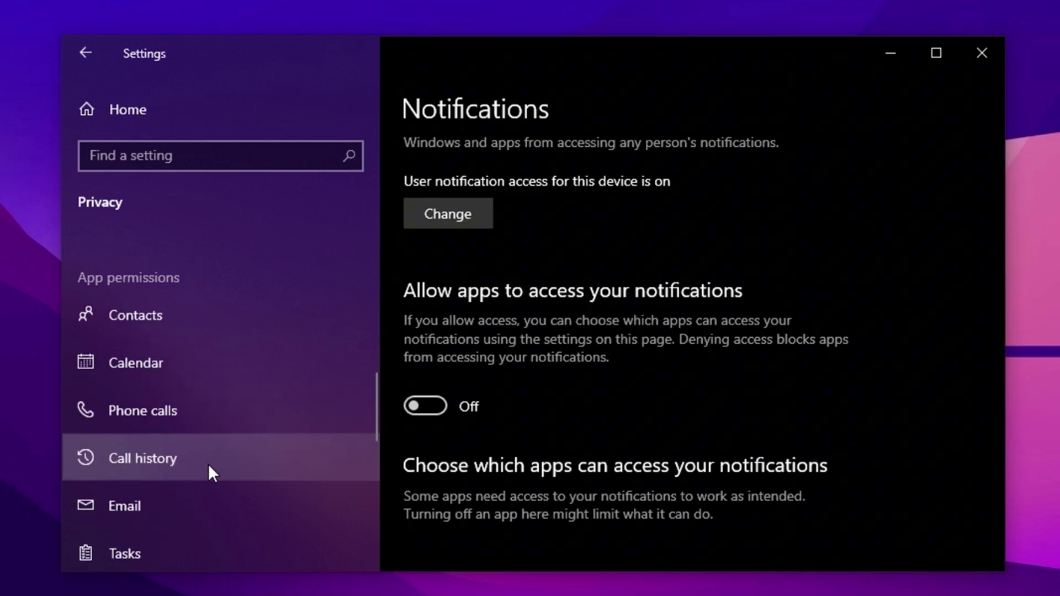
pyautogui.click(236, 454)
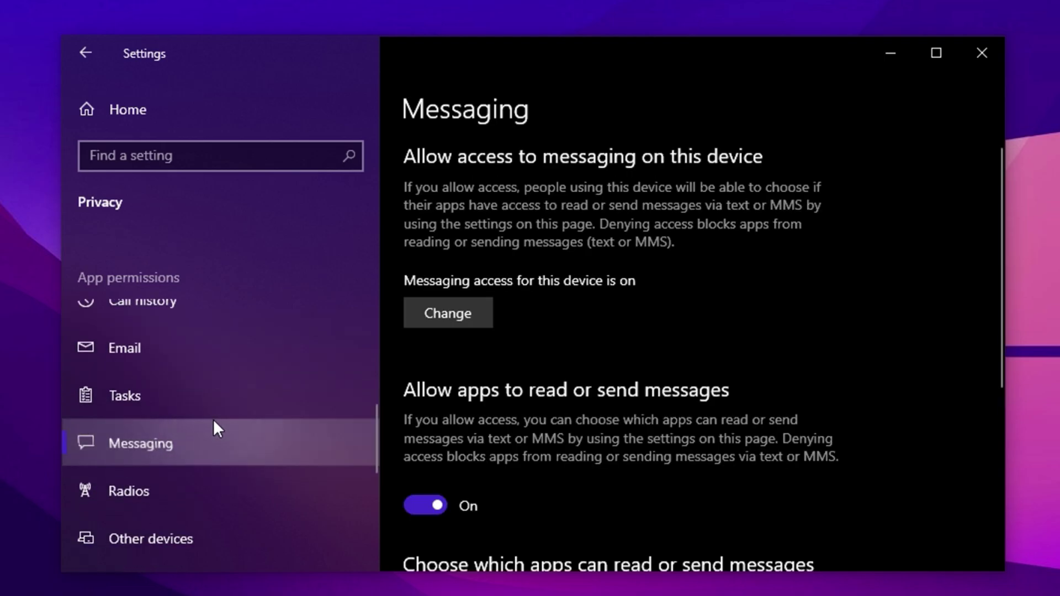
pyautogui.scroll(-1, 167, 446)
# Review the Radios privacy page, leaving app radio control On, then return to Settings Home.
pyautogui.click(167, 449)
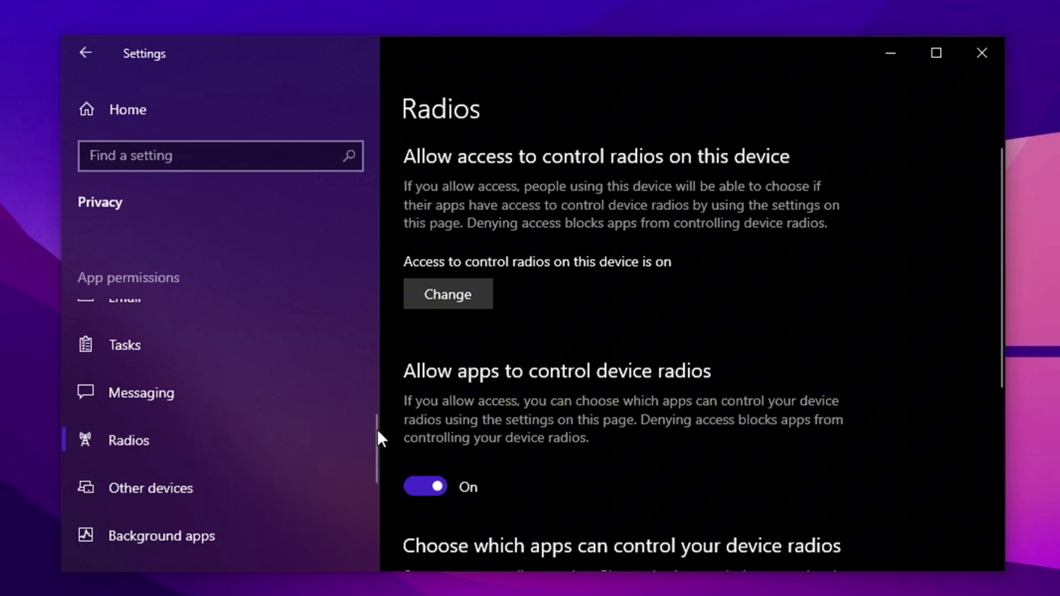
pyautogui.scroll(-2, 471, 500)
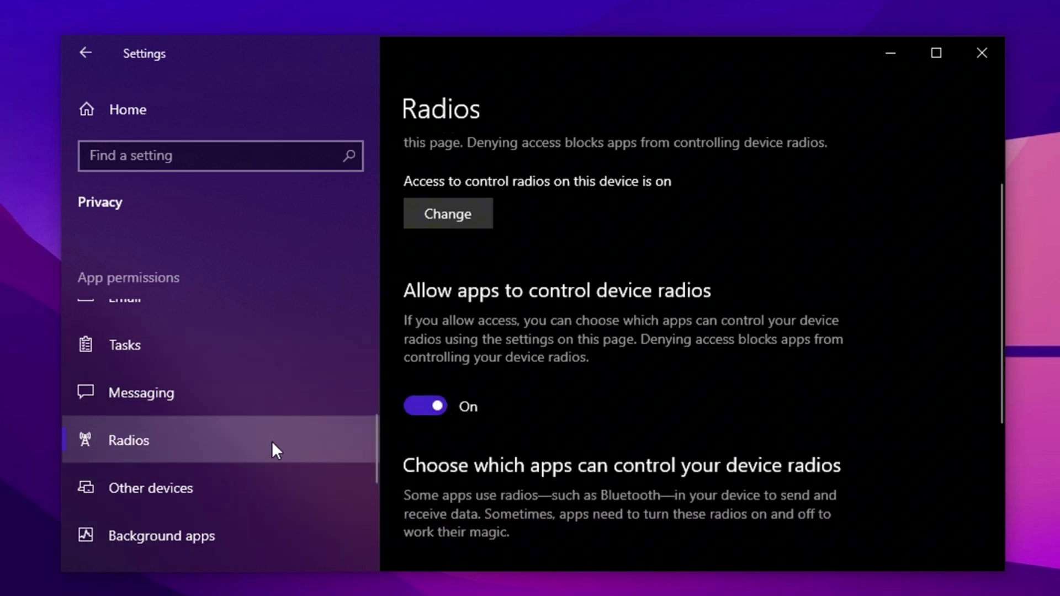
pyautogui.scroll(-1, 325, 446)
pyautogui.scroll(-6, 323, 442)
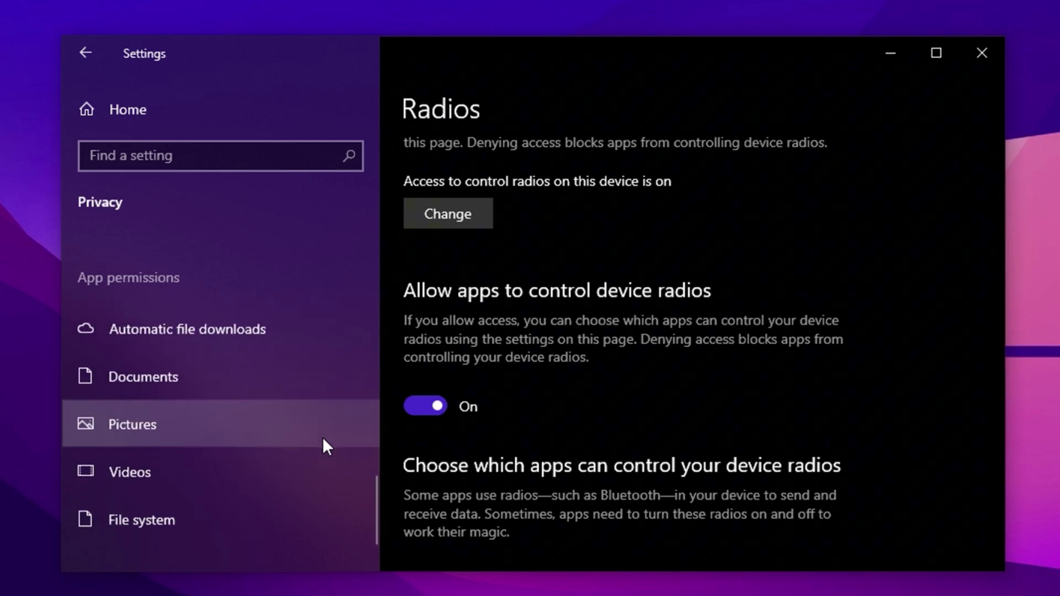
pyautogui.scroll(4, 323, 441)
pyautogui.scroll(8, 323, 441)
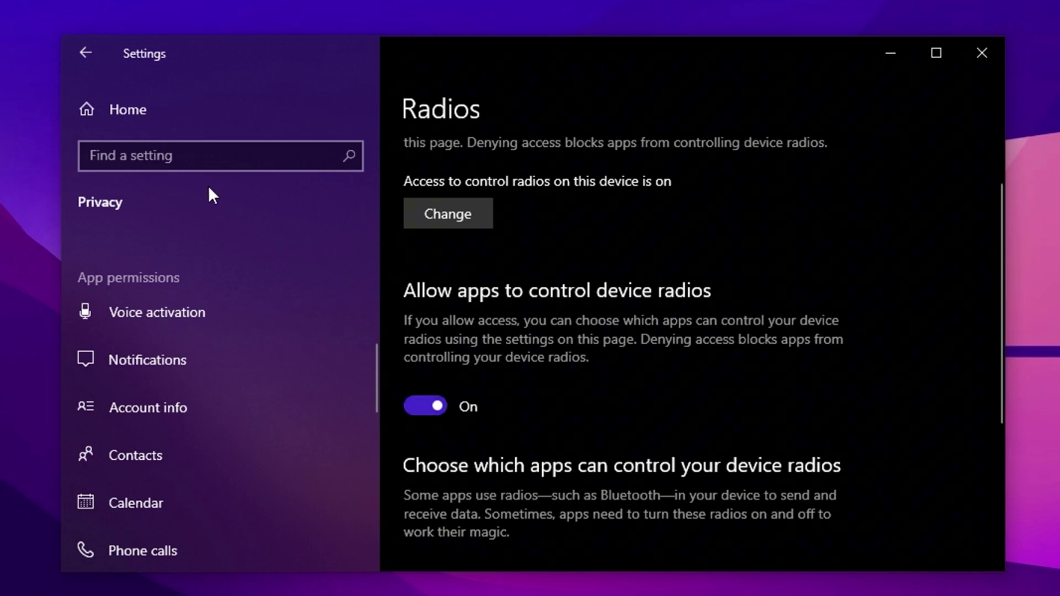
pyautogui.click(104, 109)
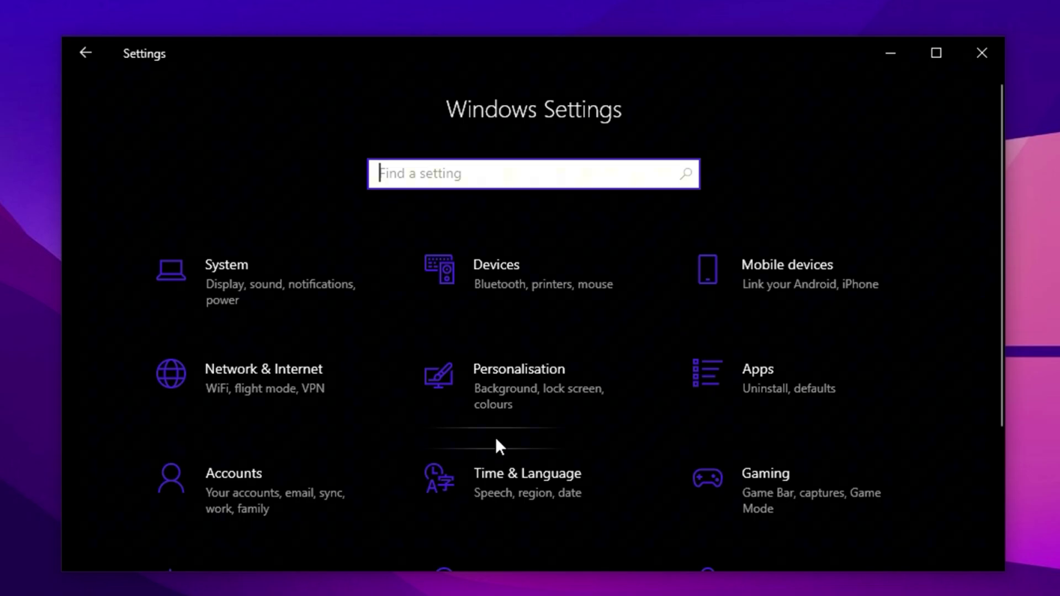
# Open Apps & features and scroll through the 96 installed apps and back to the top.
pyautogui.click(767, 406)
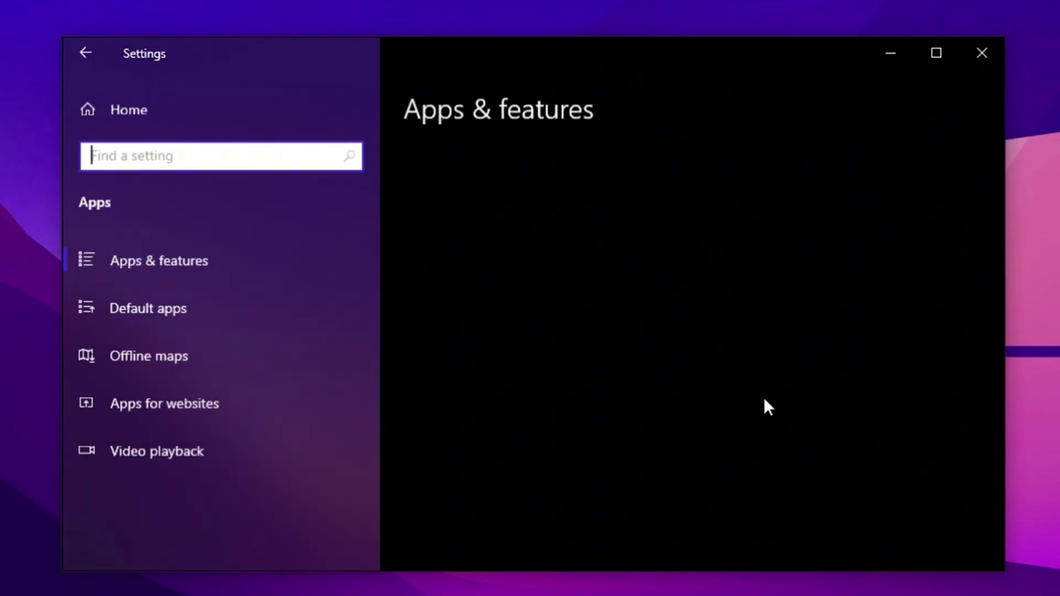
pyautogui.scroll(-5, 587, 369)
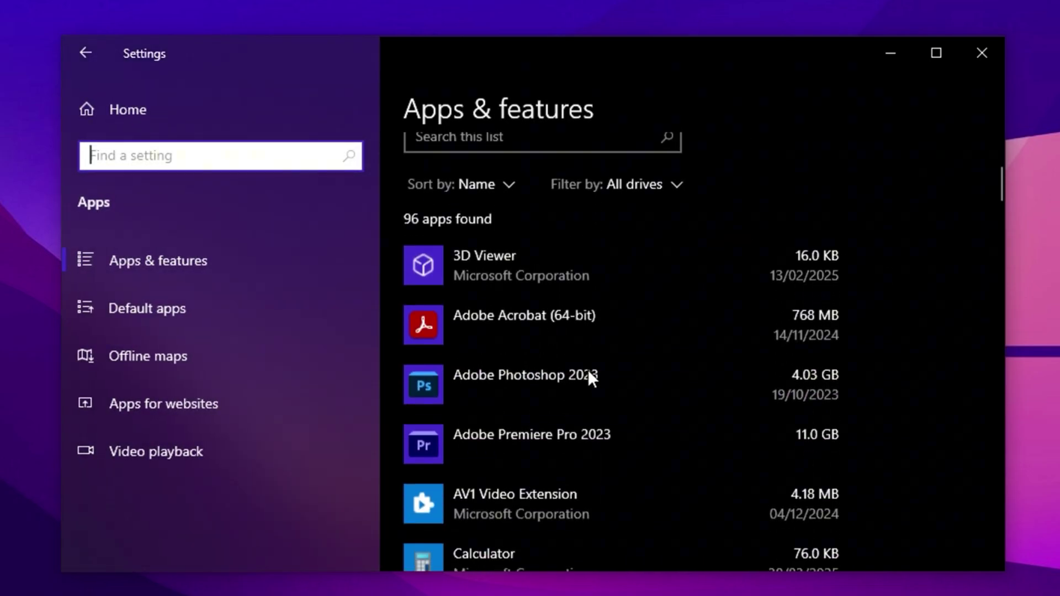
pyautogui.scroll(-3, 588, 369)
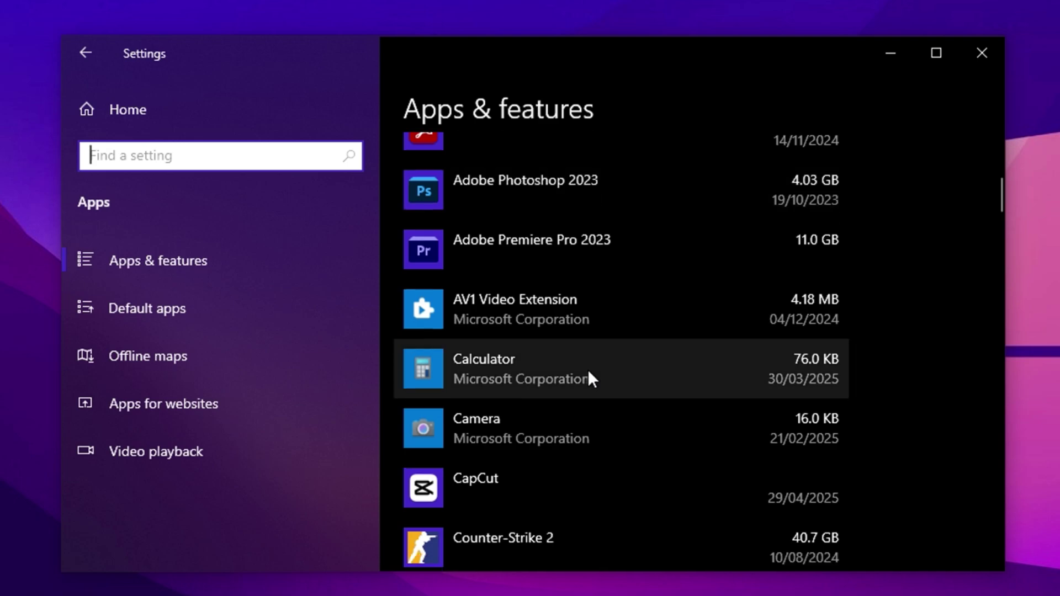
pyautogui.scroll(-8, 587, 369)
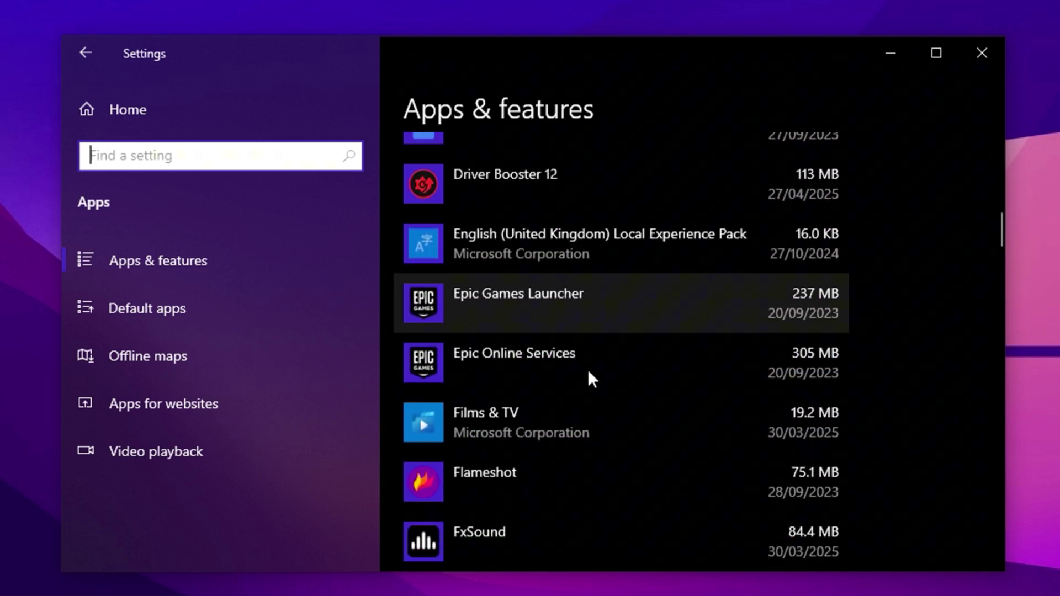
pyautogui.scroll(-1, 587, 369)
pyautogui.scroll(-5, 587, 368)
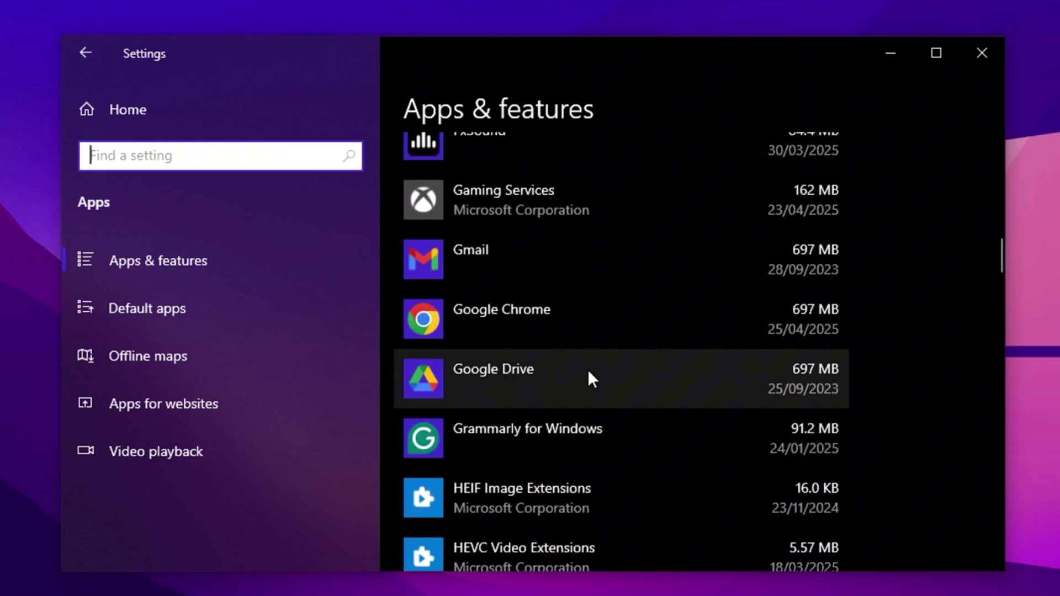
pyautogui.scroll(-10, 588, 372)
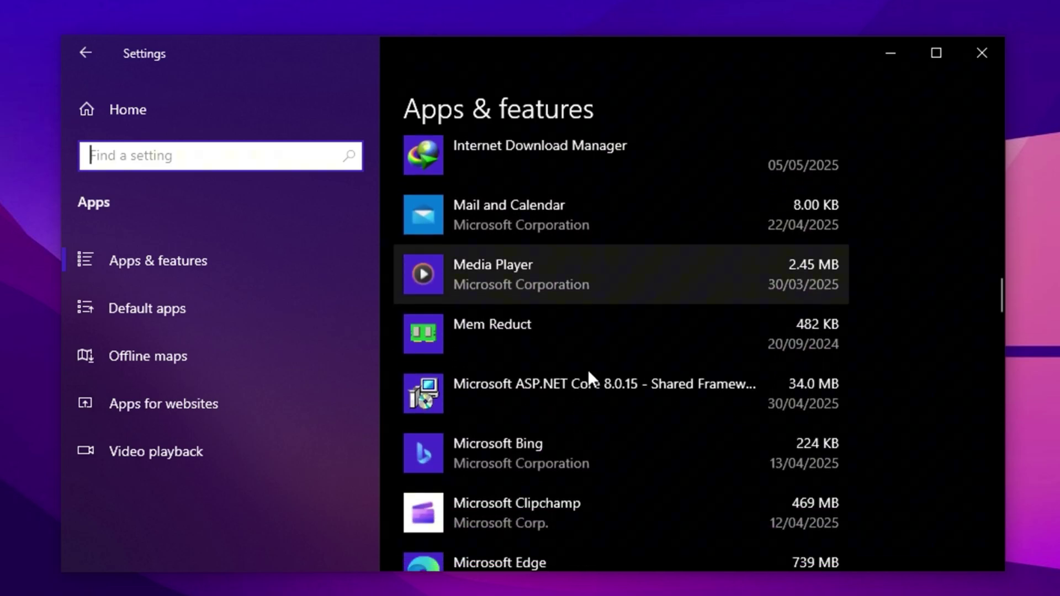
pyautogui.scroll(-3, 588, 373)
pyautogui.scroll(20, 588, 374)
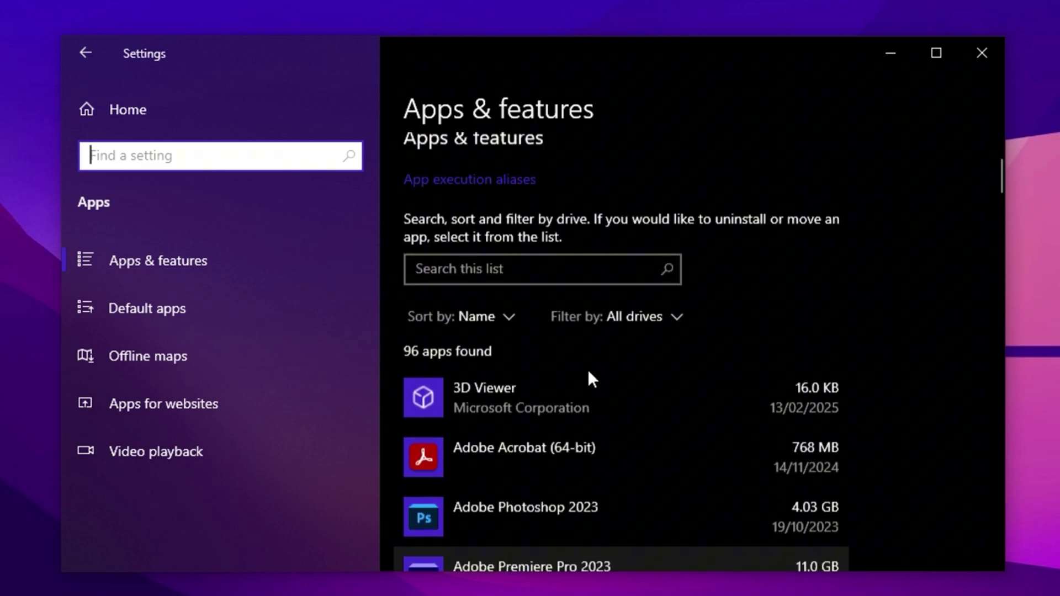
pyautogui.scroll(3, 588, 373)
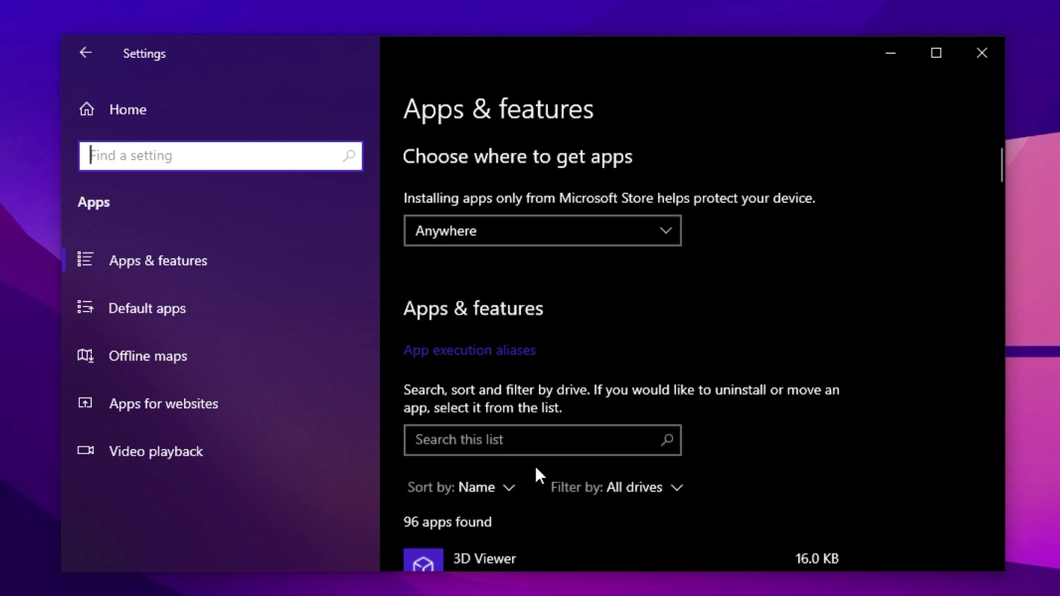
# From Settings Home, open Gaming > Game Mode and confirm Game Mode is On.
pyautogui.click(150, 116)
pyautogui.click(766, 473)
pyautogui.click(189, 362)
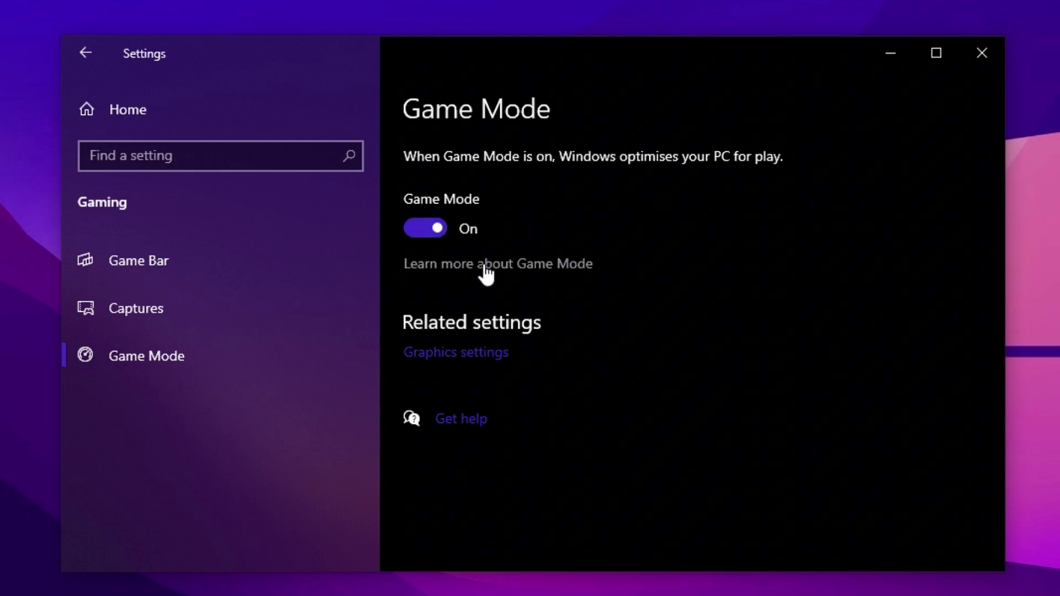
# Open the Game Bar page and confirm Game Bar is Off with controller opening unchecked.
pyautogui.click(220, 251)
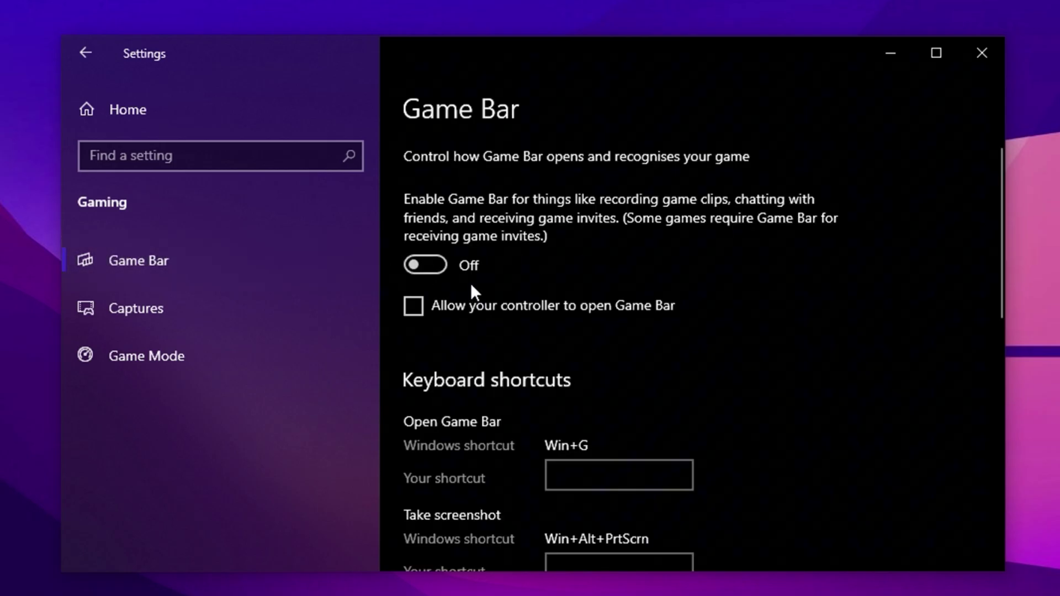
pyautogui.scroll(-2, 463, 283)
pyautogui.scroll(-6, 463, 282)
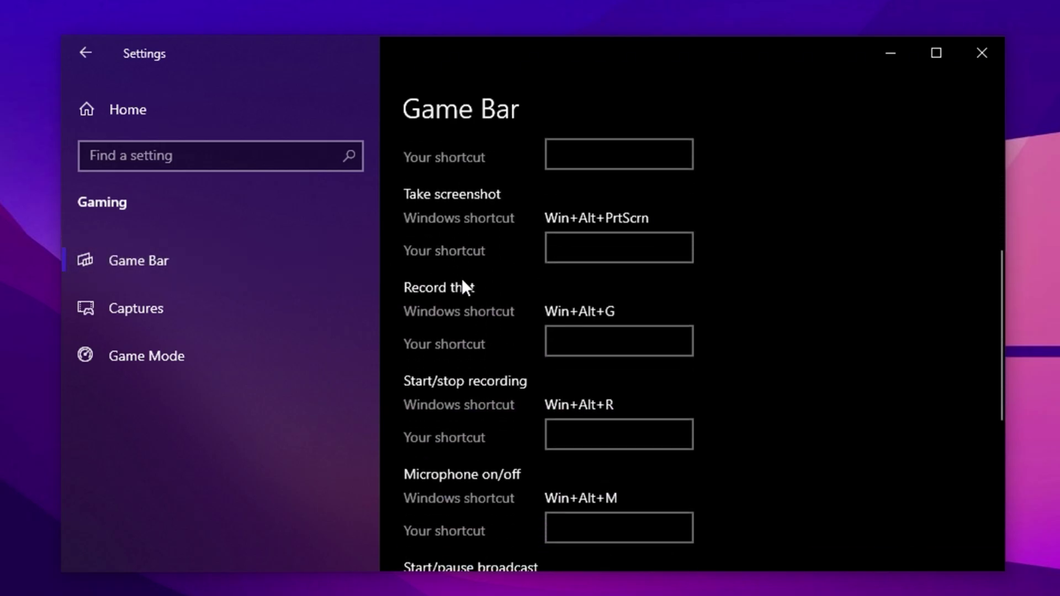
pyautogui.scroll(8, 461, 277)
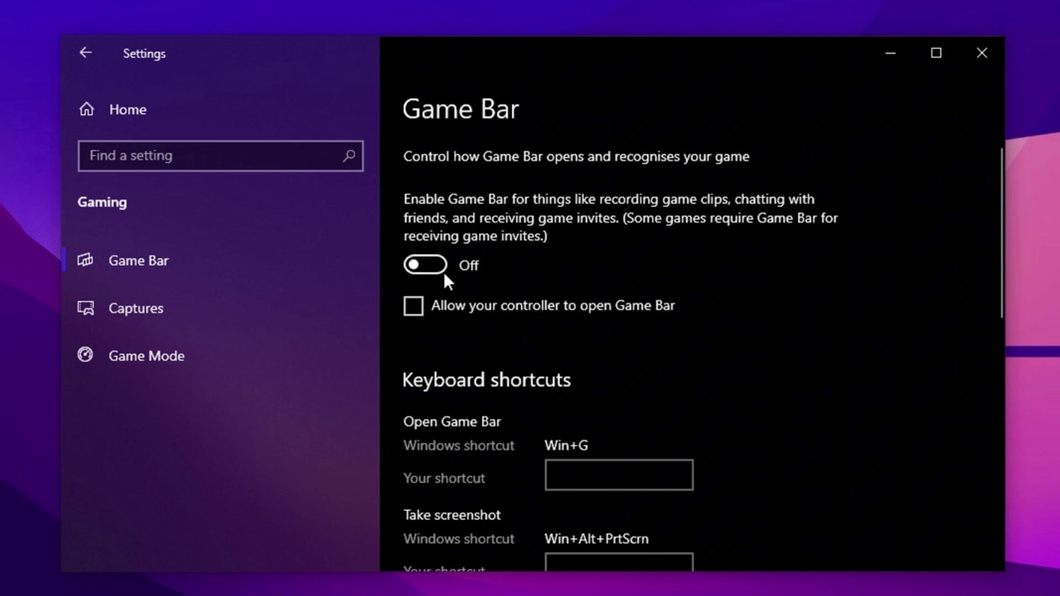
# Back out of the Game Bar page to the Windows Settings home.
pyautogui.click(86, 56)
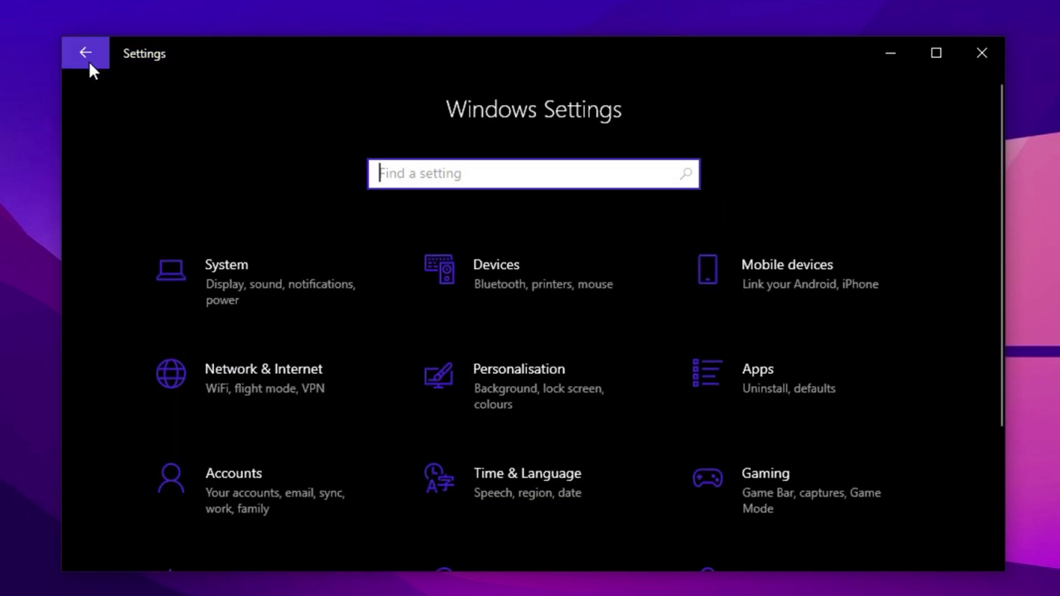